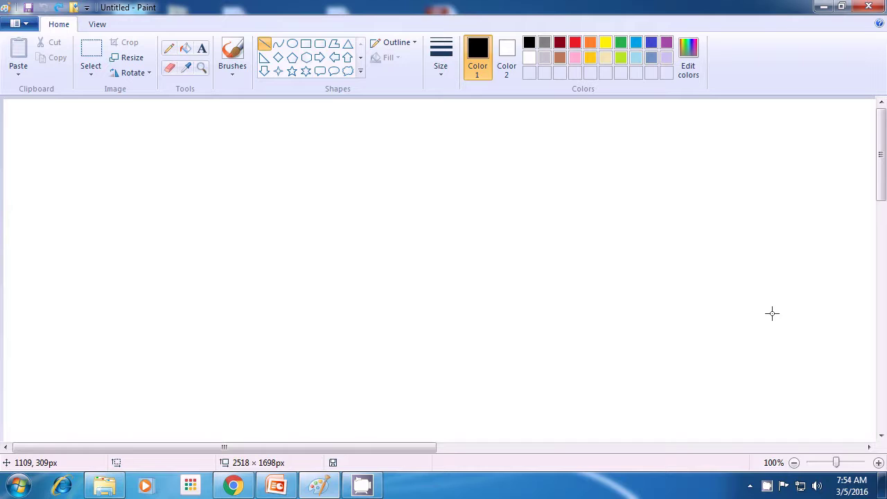
# Draw three thick black horizontal lines one below another near the canvas top, each longer than the one above.
pyautogui.moveTo(282, 149); pyautogui.dragTo(622, 150)
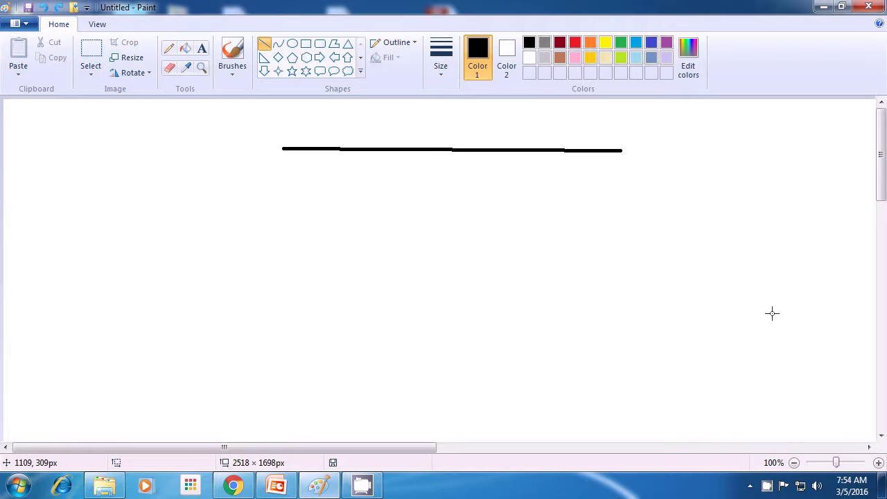
pyautogui.hotkey('ctrl', 'y')
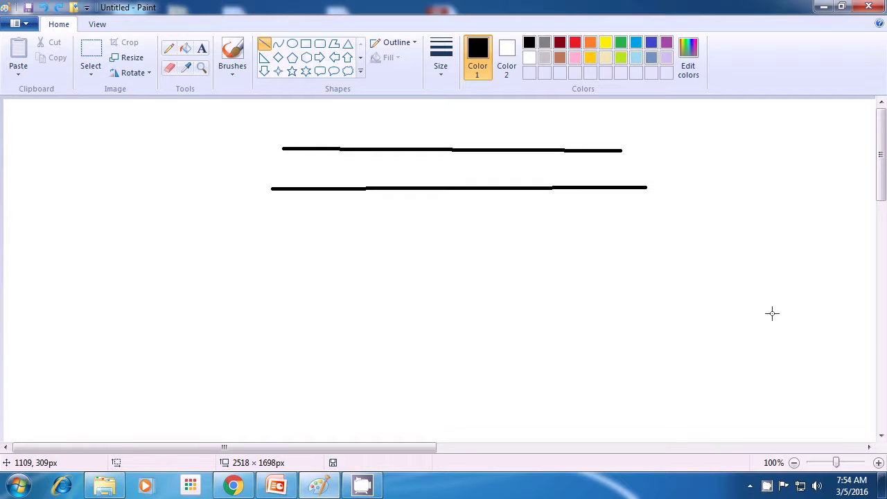
pyautogui.moveTo(237, 225); pyautogui.dragTo(685, 225)
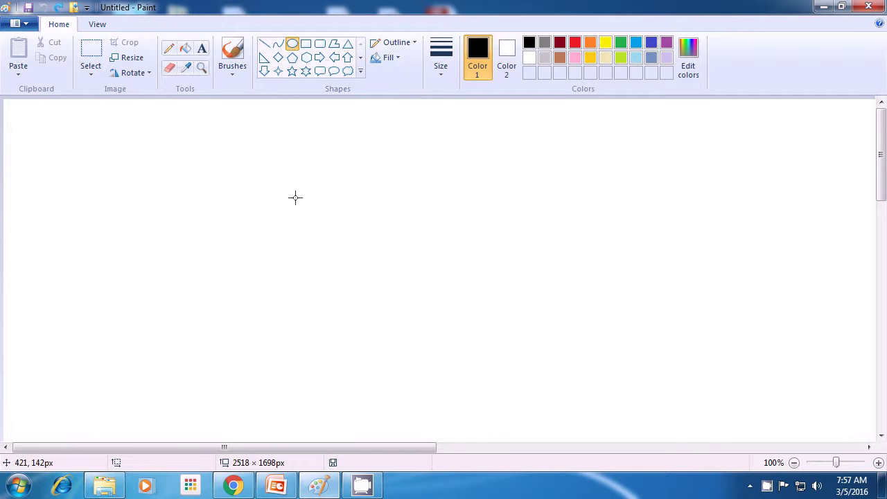
# Draw a small black-outlined ellipse about 44 × 48 px on the blank canvas.
pyautogui.moveTo(295, 197); pyautogui.dragTo(323, 230)
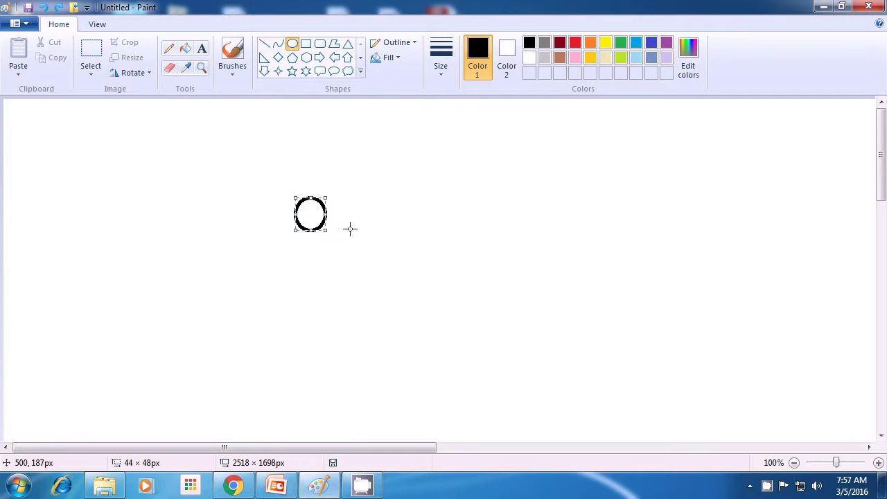
pyautogui.click(350, 229)
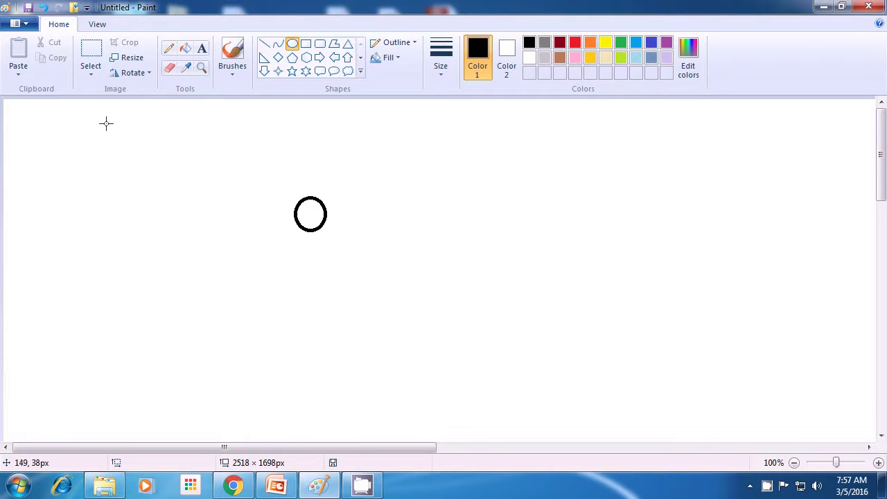
# Copy the small circle using a rectangular selection about 123 × 110 px and place the copy diagonally below and right of the original.
pyautogui.click(90, 75)
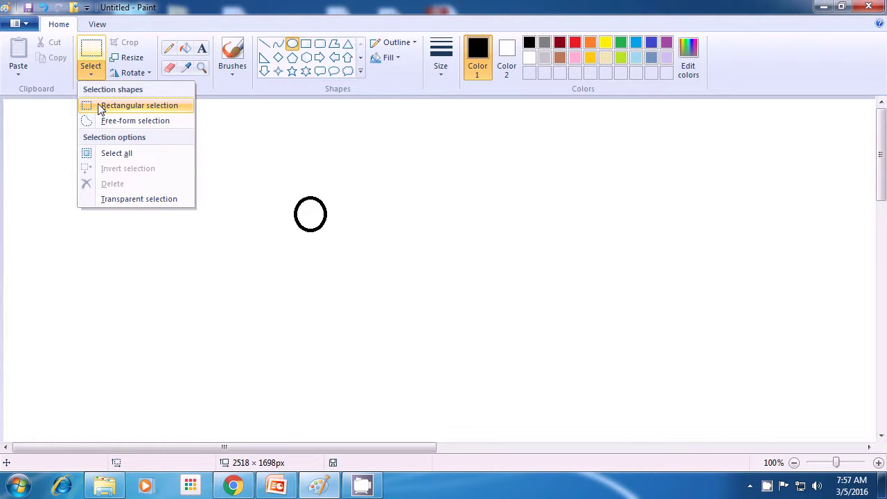
pyautogui.click(100, 107)
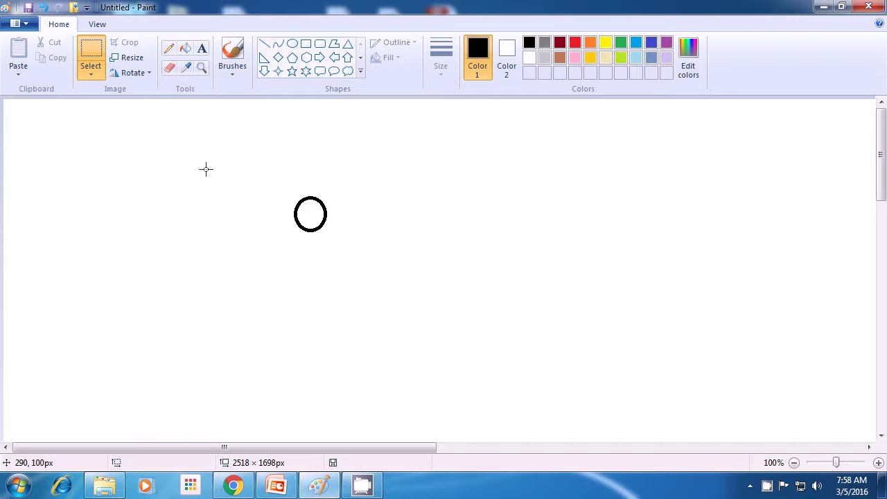
pyautogui.click(263, 179)
pyautogui.moveTo(263, 180); pyautogui.dragTo(348, 255)
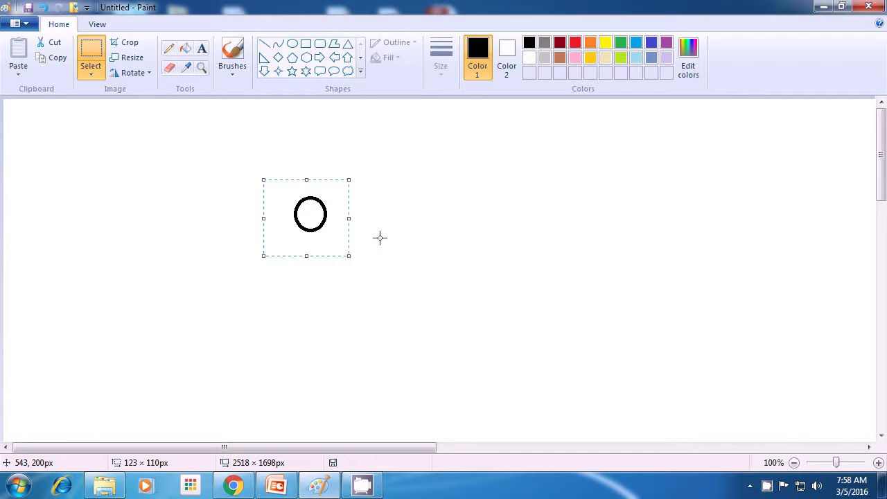
pyautogui.hotkey('ctrl', 'c')
pyautogui.hotkey('ctrl', 'v')
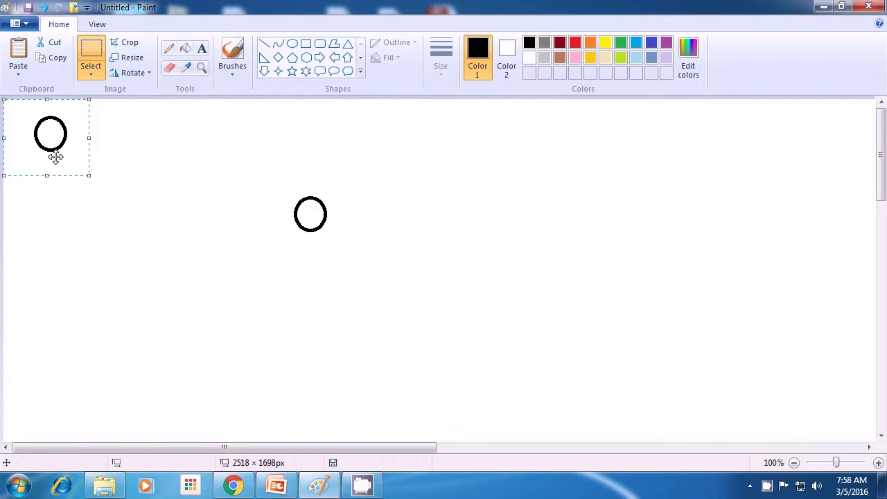
pyautogui.moveTo(55, 158); pyautogui.dragTo(334, 255)
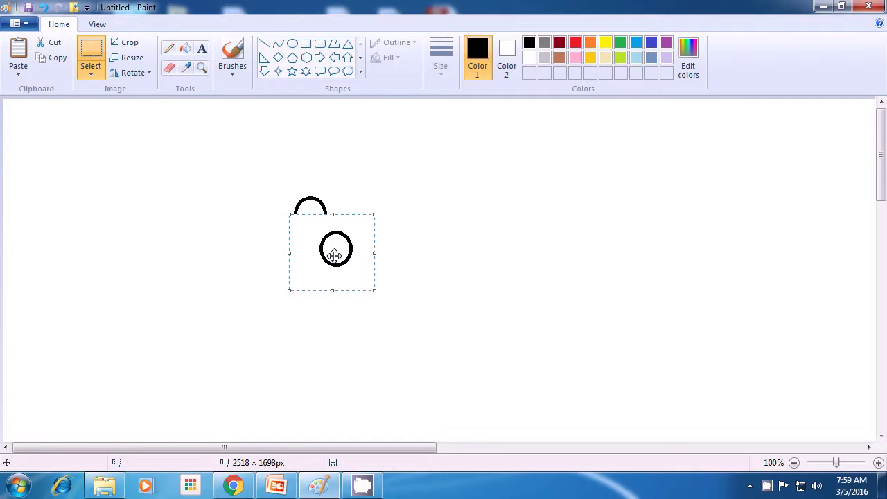
pyautogui.moveTo(334, 255); pyautogui.dragTo(334, 248)
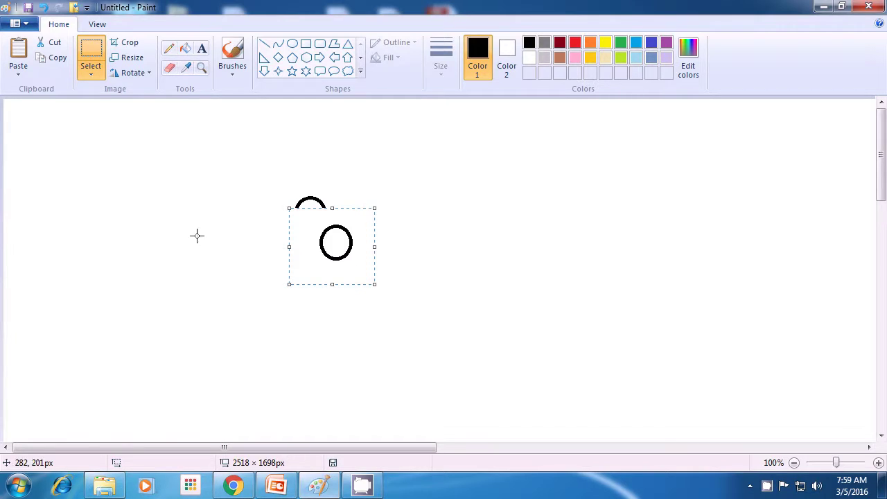
# Turn on transparent selection for the pasted circle and deselect it.
pyautogui.click(92, 77)
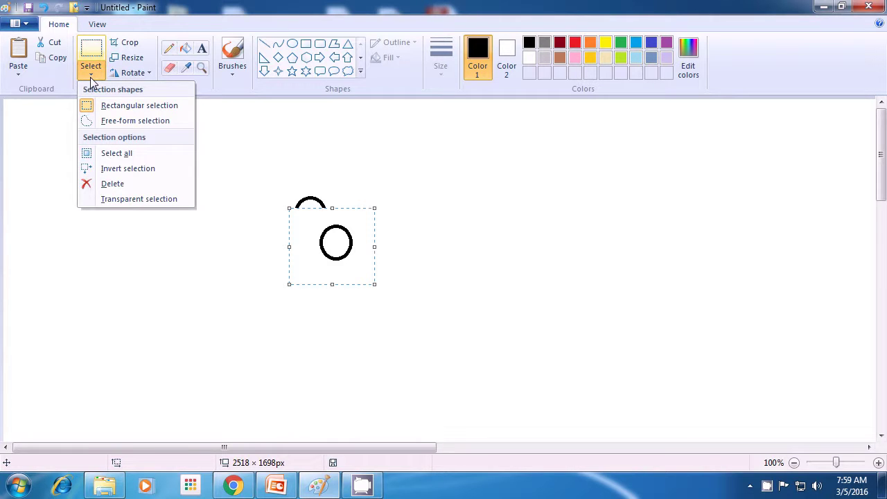
pyautogui.click(125, 198)
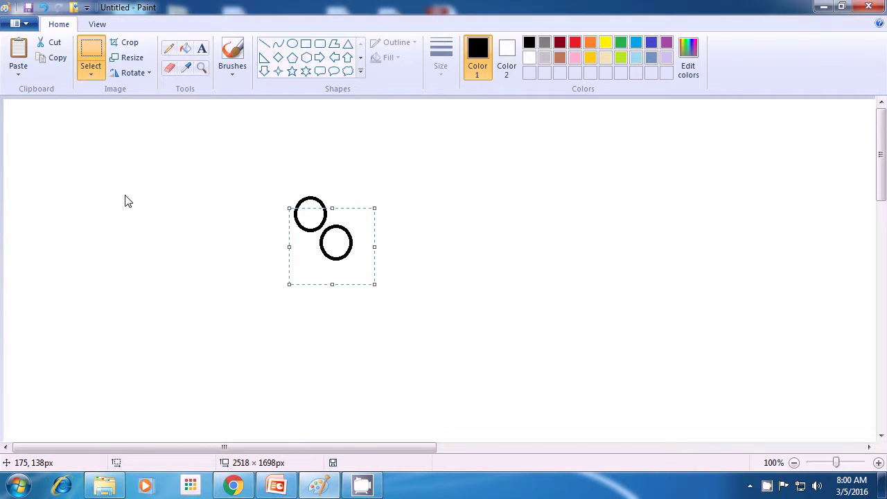
pyautogui.click(126, 201)
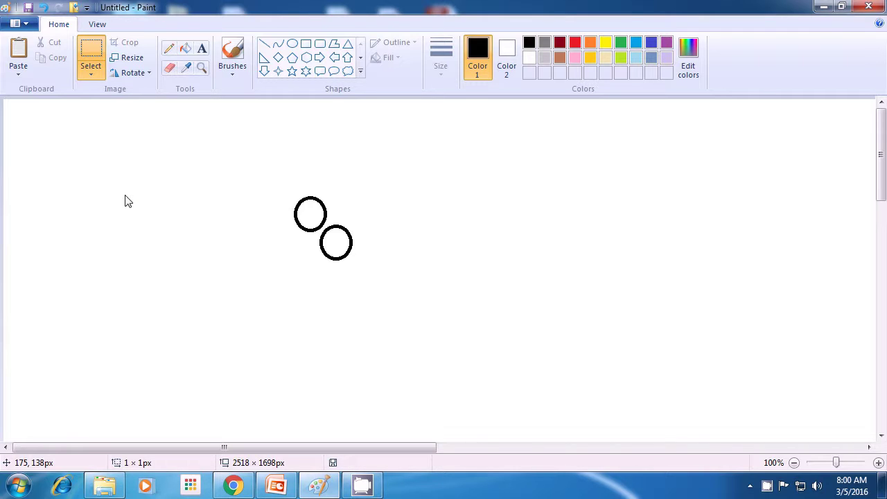
# Paste another copy of the circle so that it overlaps both existing circles.
pyautogui.hotkey('ctrl', 'v')
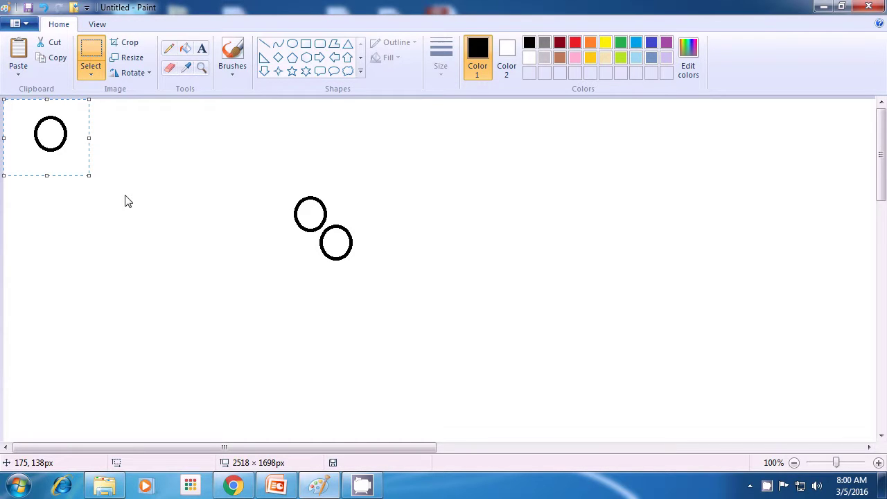
pyautogui.moveTo(62, 133); pyautogui.dragTo(328, 232)
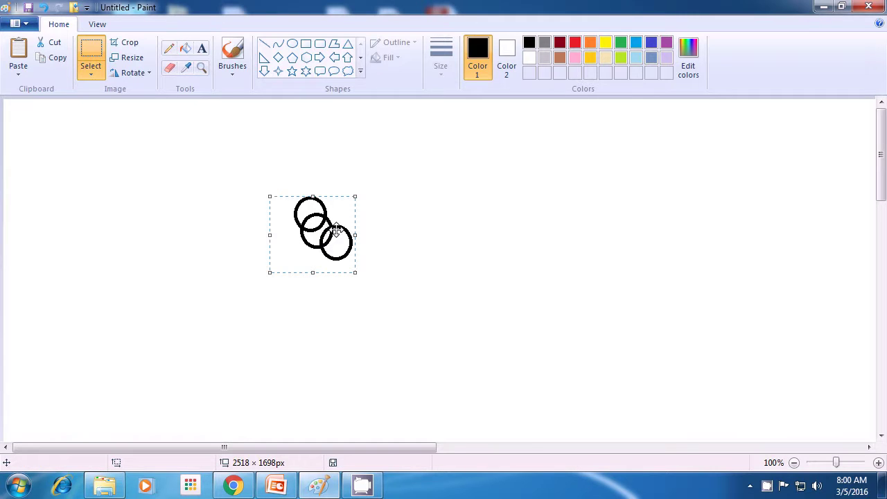
pyautogui.click(406, 225)
# Paste three more copies of the circle and spread them across the lower canvas: left, centre and right.
pyautogui.hotkey('ctrl', 'v')
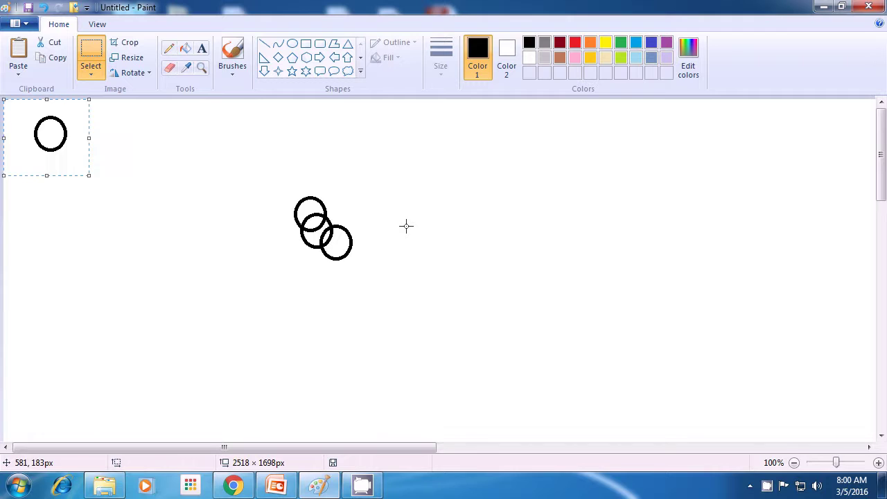
pyautogui.moveTo(46, 153); pyautogui.dragTo(65, 394)
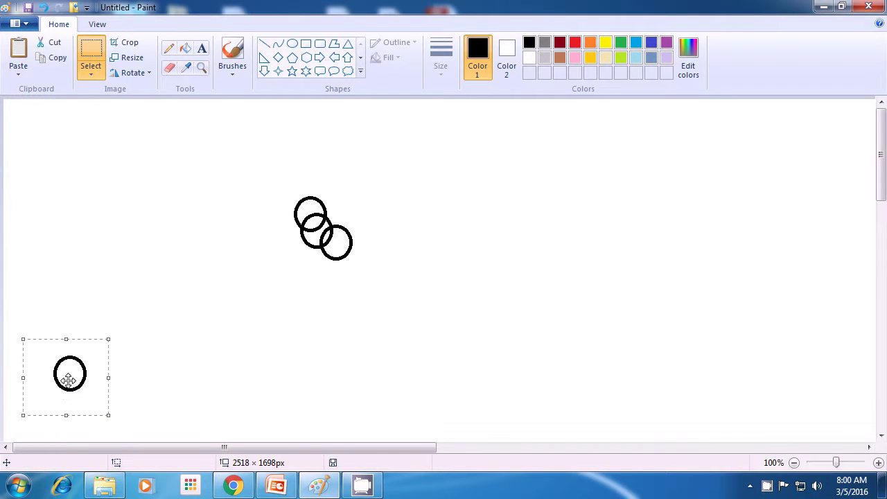
pyautogui.click(222, 328)
pyautogui.hotkey('ctrl', 'v')
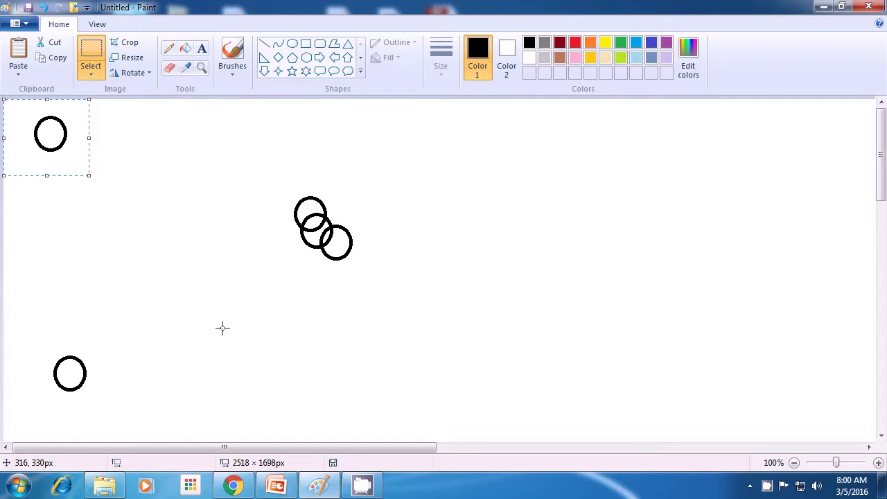
pyautogui.moveTo(49, 145); pyautogui.dragTo(428, 402)
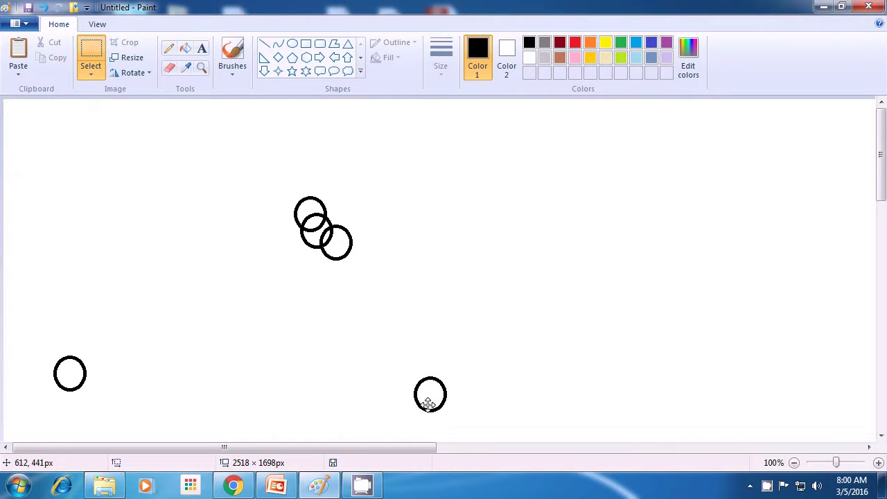
pyautogui.click(505, 308)
pyautogui.hotkey('ctrl', 'v')
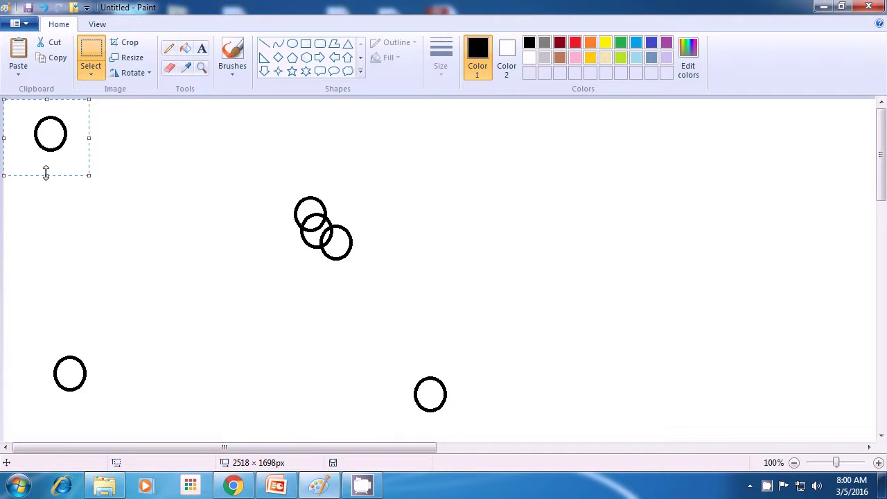
pyautogui.moveTo(34, 134); pyautogui.dragTo(754, 405)
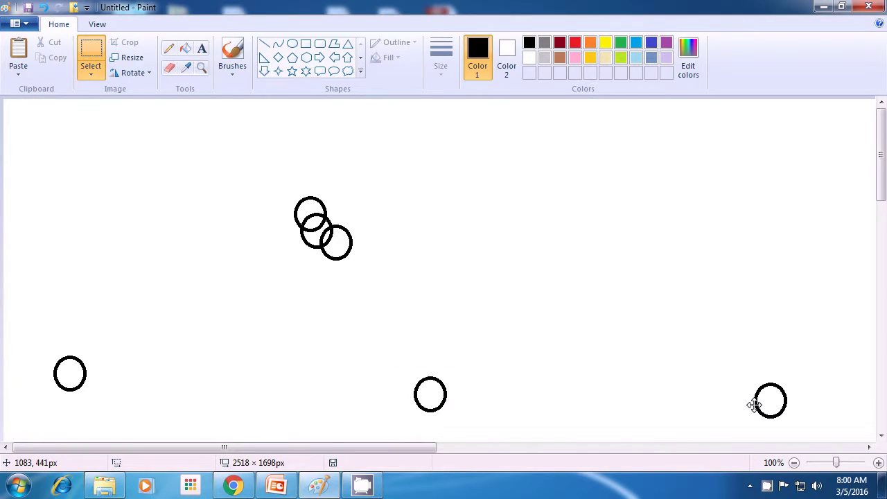
pyautogui.click(676, 314)
# Paste three further circle copies across the upper canvas: at the right, the centre and the upper-left corner.
pyautogui.hotkey('ctrl', 'v')
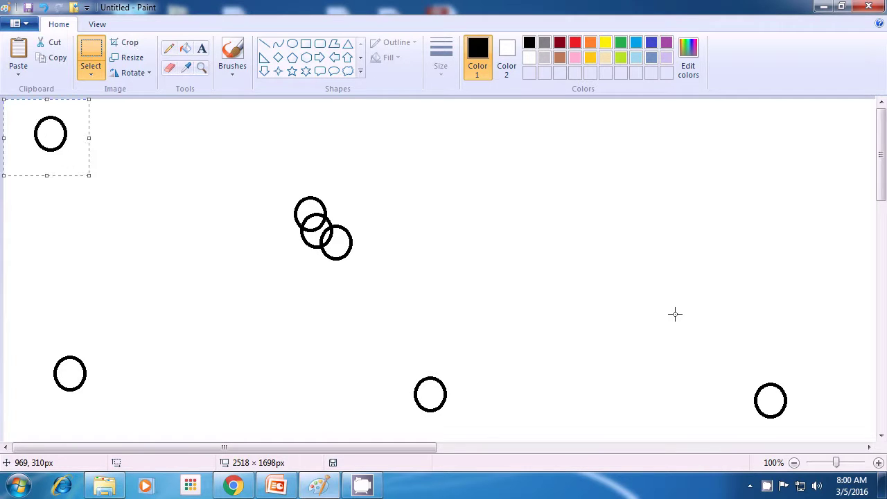
pyautogui.moveTo(42, 128); pyautogui.dragTo(771, 125)
pyautogui.click(681, 268)
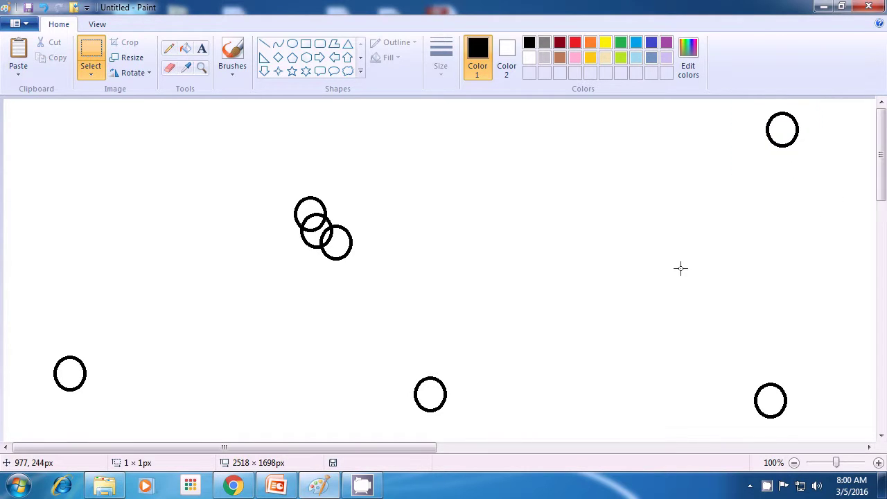
pyautogui.hotkey('ctrl', 'v')
pyautogui.moveTo(49, 130); pyautogui.dragTo(414, 125)
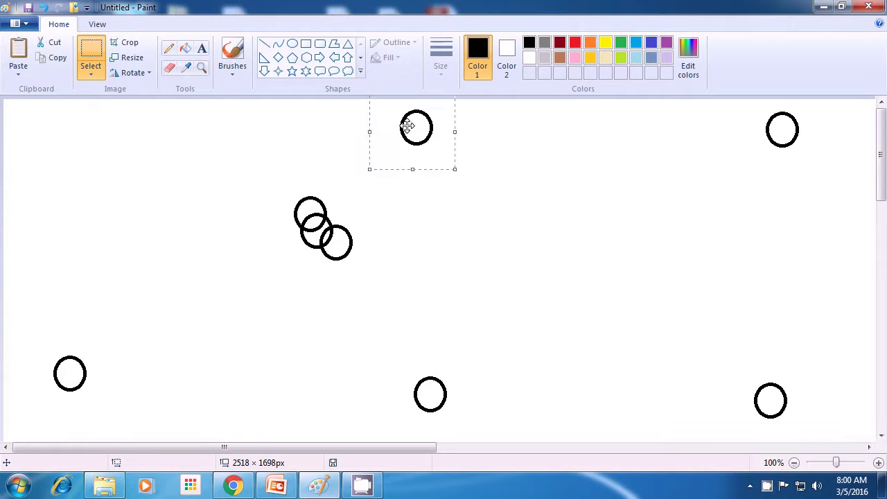
pyautogui.click(445, 257)
pyautogui.hotkey('ctrl', 'v')
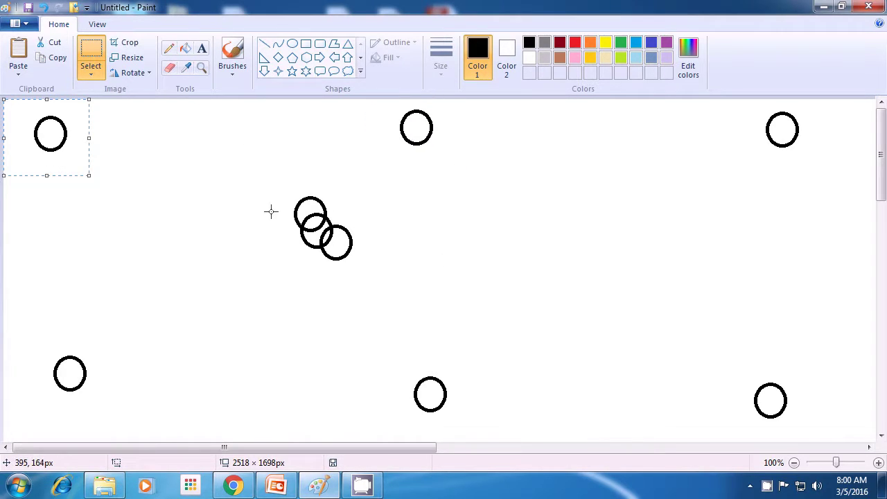
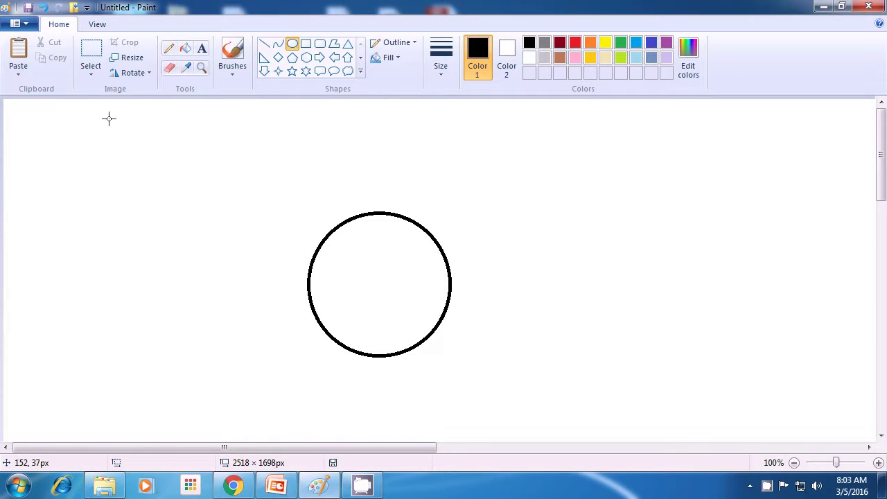
# Cut out the lower half of the large circle with a rectangular selection about 315 × 140 px.
pyautogui.click(91, 74)
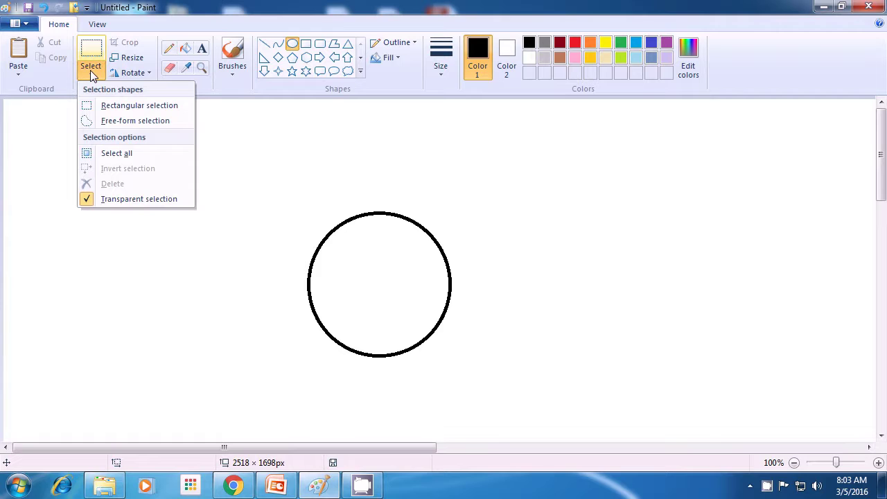
pyautogui.click(94, 108)
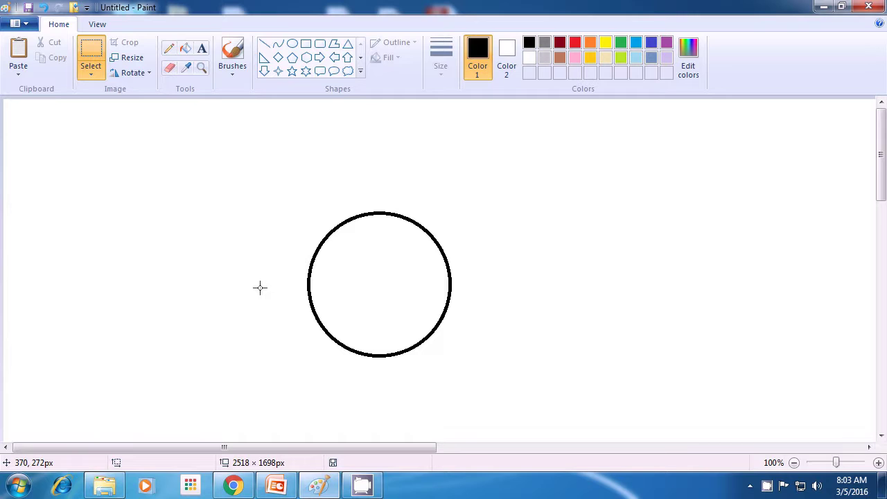
pyautogui.moveTo(260, 287)
pyautogui.mouseDown()
pyautogui.moveTo(296, 329)
pyautogui.moveTo(477, 385)
pyautogui.mouseUp()
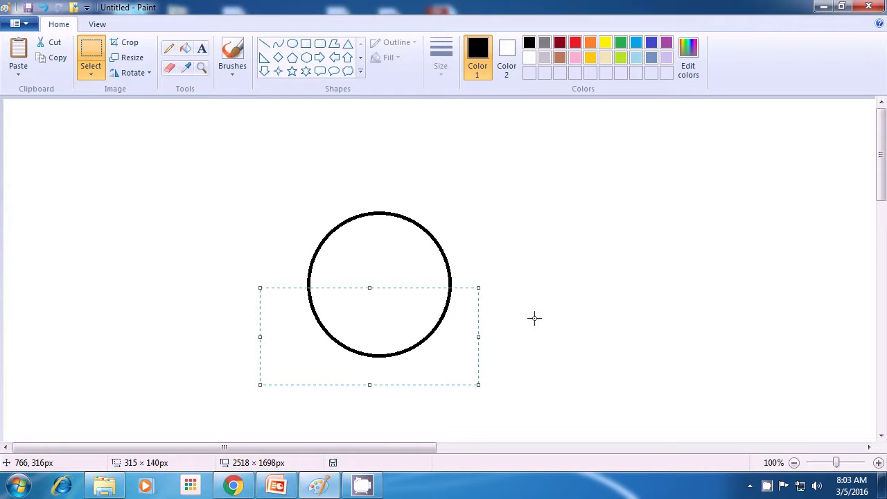
pyautogui.press('Delete')
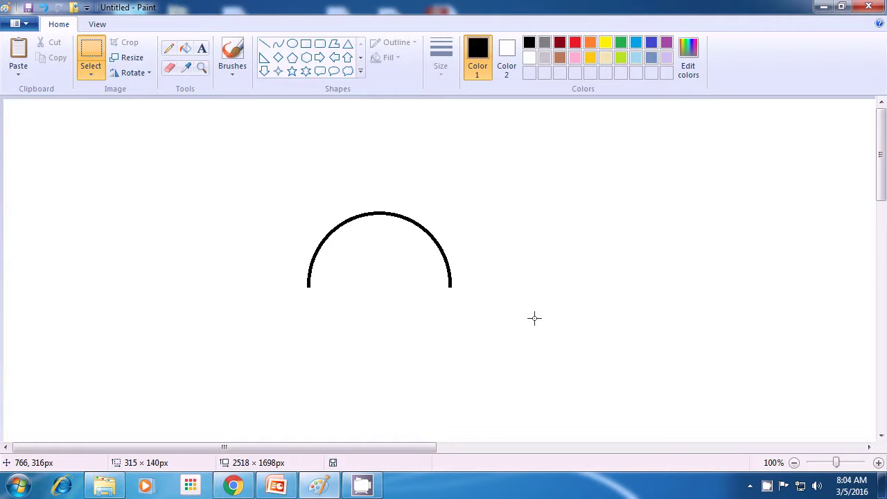
# Paste the cut semicircle, try it beside the upper arc and directly beneath it, and shift it up to overlap the arc.
pyautogui.hotkey('ctrl', 'v')
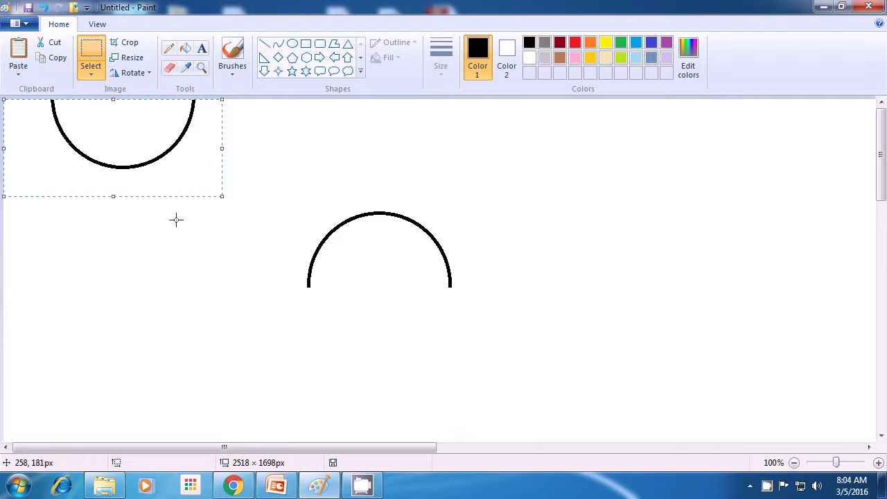
pyautogui.moveTo(119, 173); pyautogui.dragTo(516, 358)
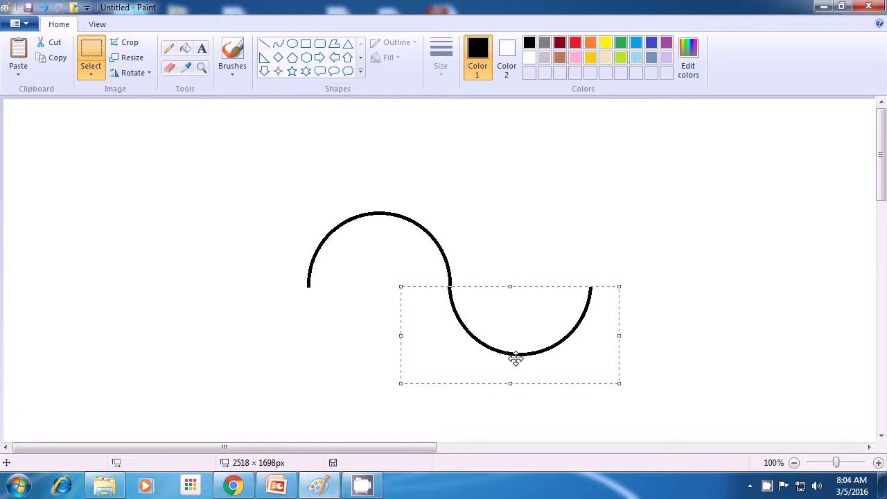
pyautogui.moveTo(516, 358); pyautogui.dragTo(375, 360)
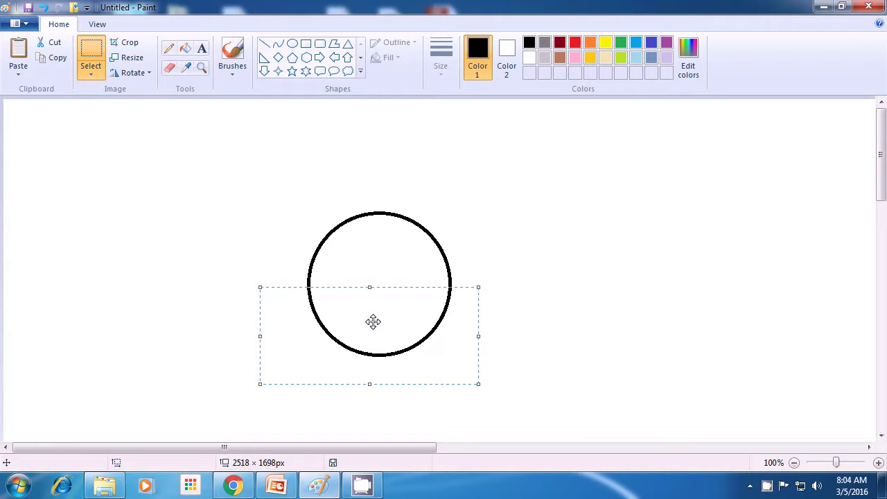
pyautogui.moveTo(372, 321); pyautogui.dragTo(374, 296)
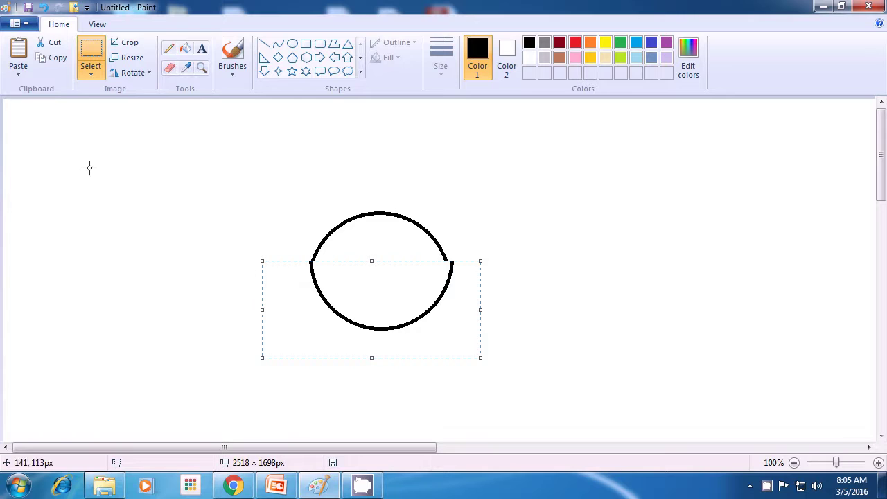
# Turn on transparent selection and align the pasted semicircle beneath the upper arc so both halves form a closed circle.
pyautogui.click(87, 79)
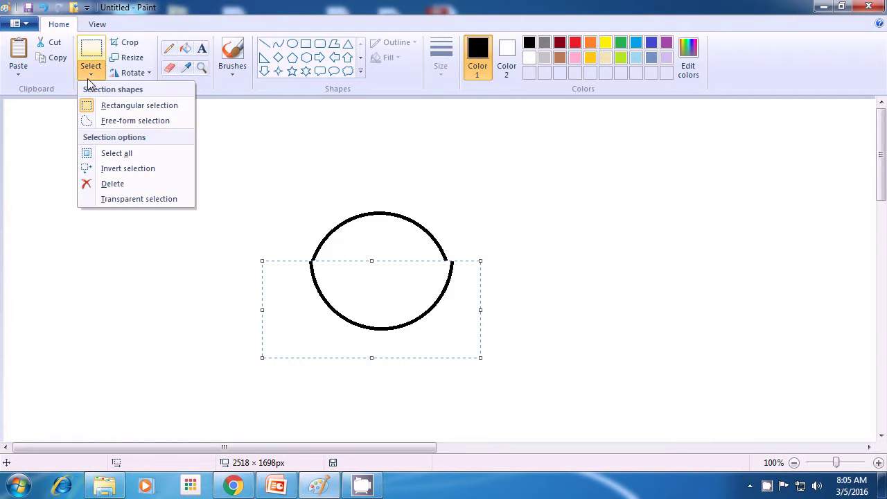
pyautogui.click(119, 199)
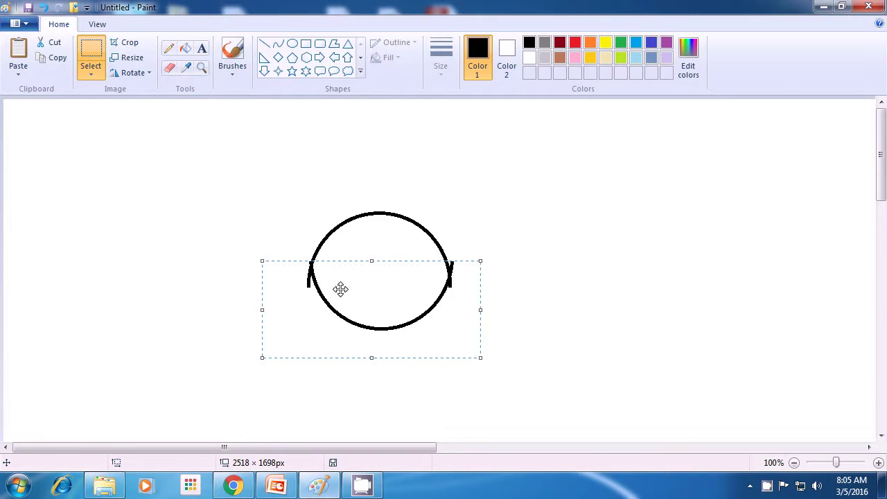
pyautogui.moveTo(374, 312); pyautogui.dragTo(372, 338)
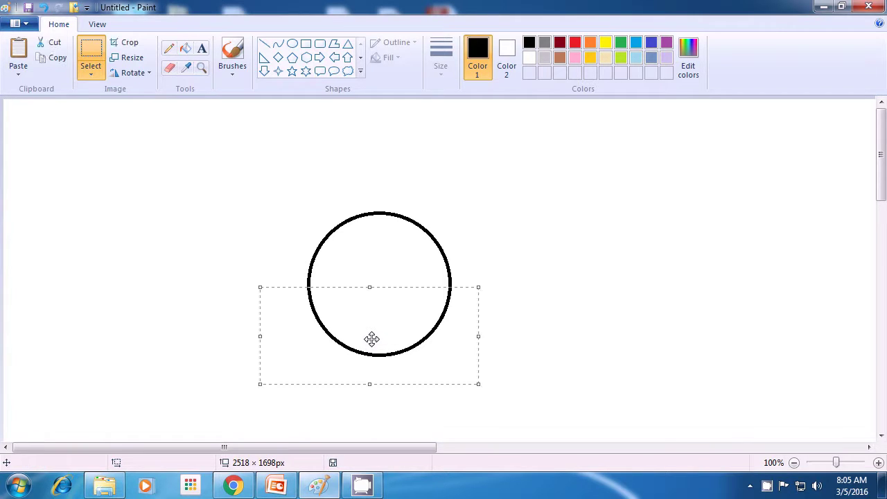
pyautogui.click(533, 328)
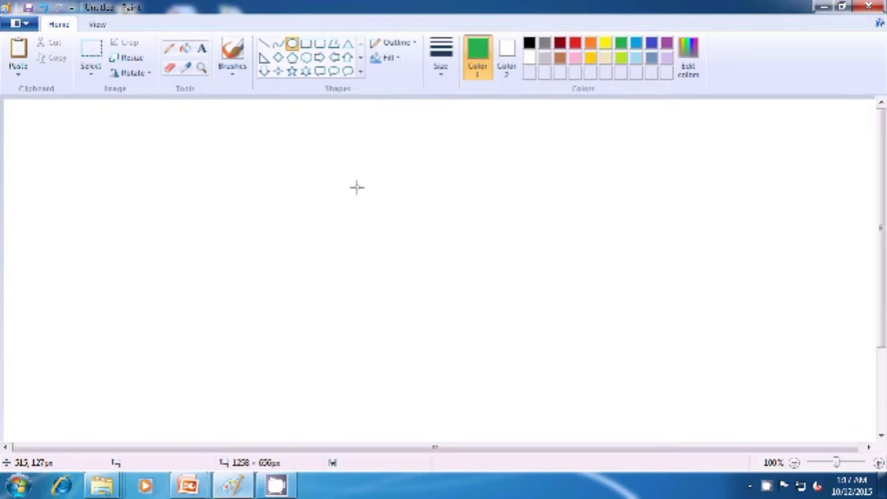
# Draw a green circle about 224 × 241 px for the face and a dark red ellipse about 104 × 24 px as its mouth.
pyautogui.moveTo(355, 186); pyautogui.dragTo(510, 354)
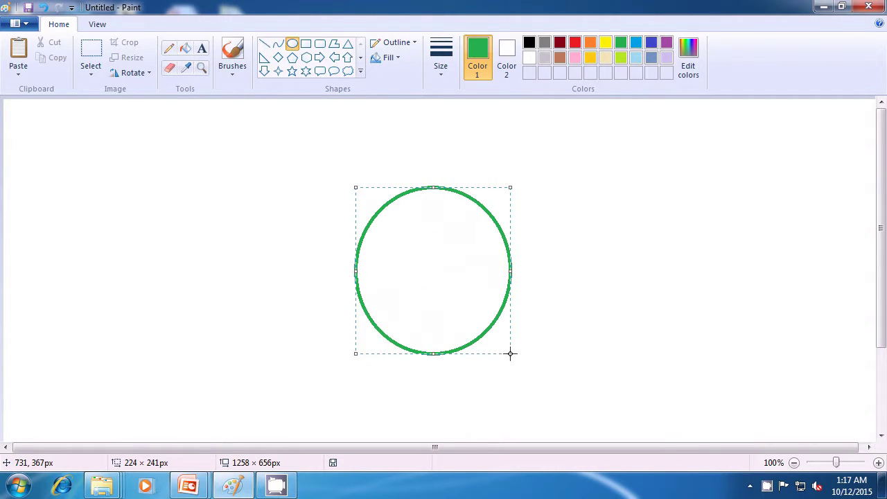
pyautogui.click(591, 340)
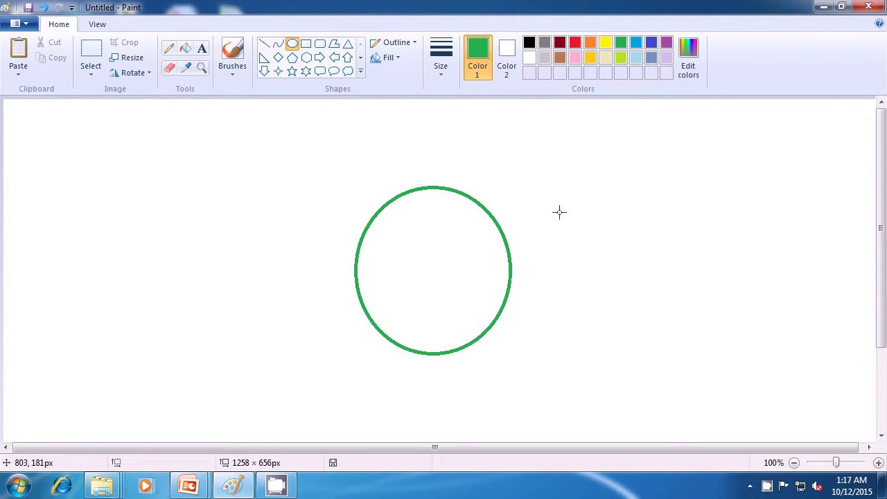
pyautogui.click(560, 45)
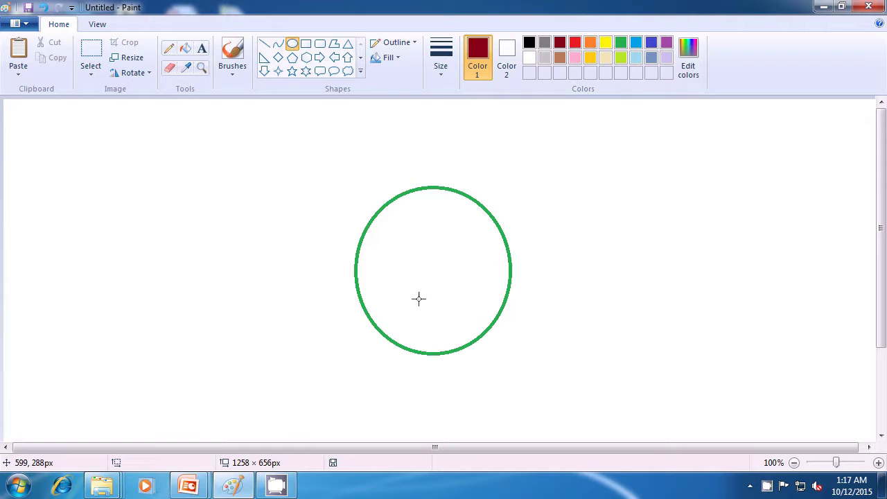
pyautogui.moveTo(403, 289); pyautogui.dragTo(475, 307)
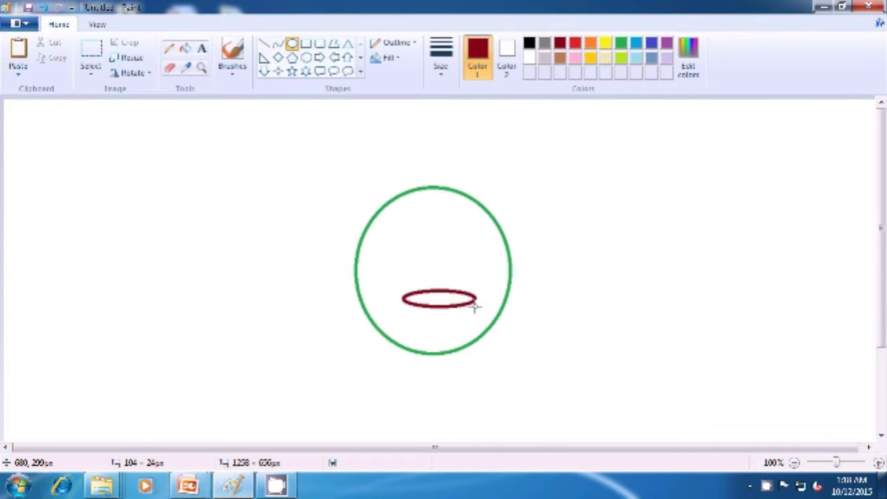
pyautogui.moveTo(476, 305); pyautogui.dragTo(475, 306)
pyautogui.click(550, 297)
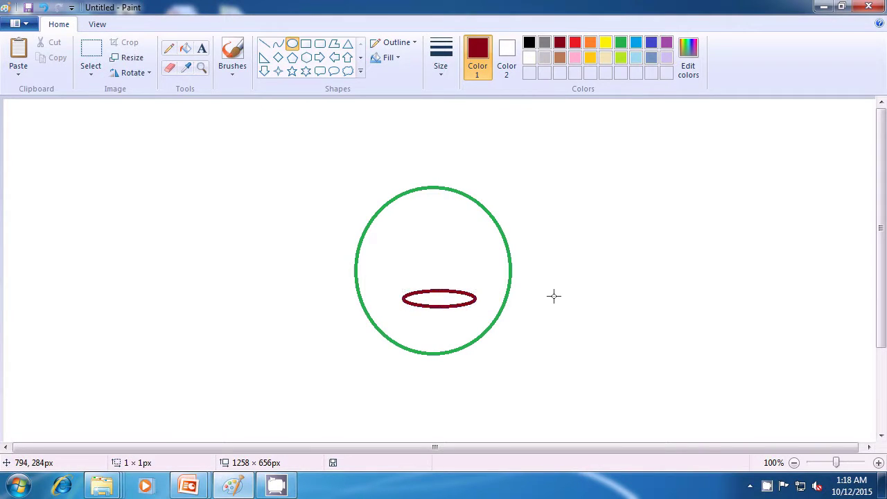
# Draw a small black circle about 25 × 27 px outside the face, to its upper right.
pyautogui.click(530, 44)
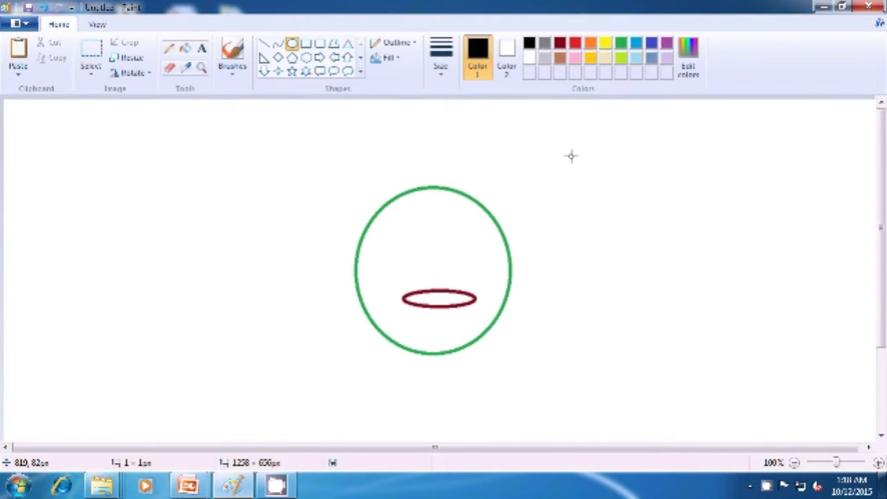
pyautogui.moveTo(570, 156); pyautogui.dragTo(587, 170)
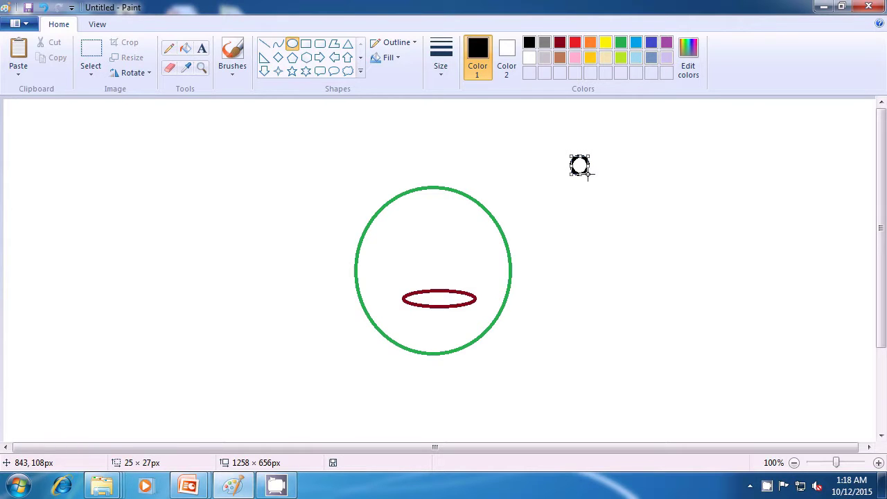
pyautogui.click(624, 176)
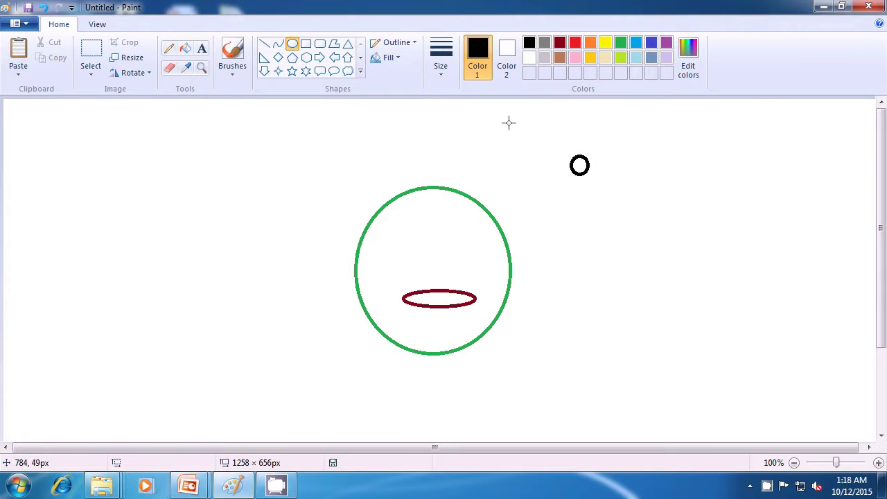
# Copy the small black circle with a rectangular selection about 45 × 54 px, and place a pasted copy at the face's left edge.
pyautogui.click(91, 60)
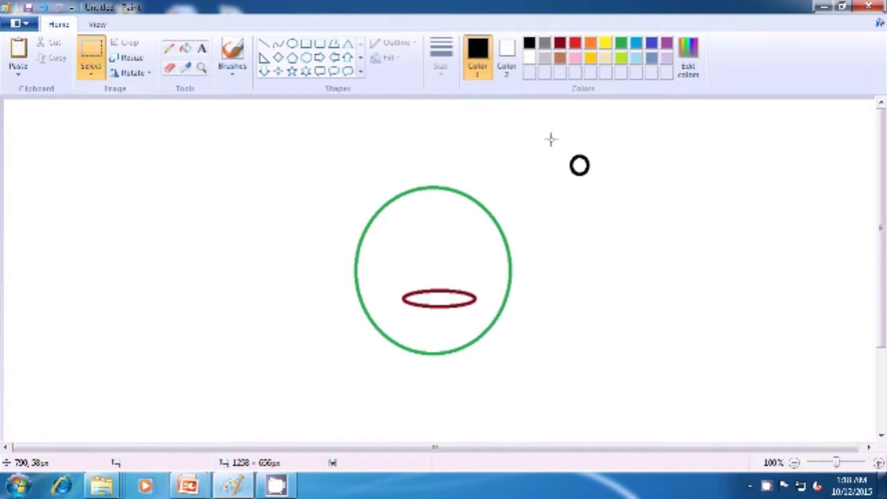
pyautogui.moveTo(561, 146); pyautogui.dragTo(593, 183)
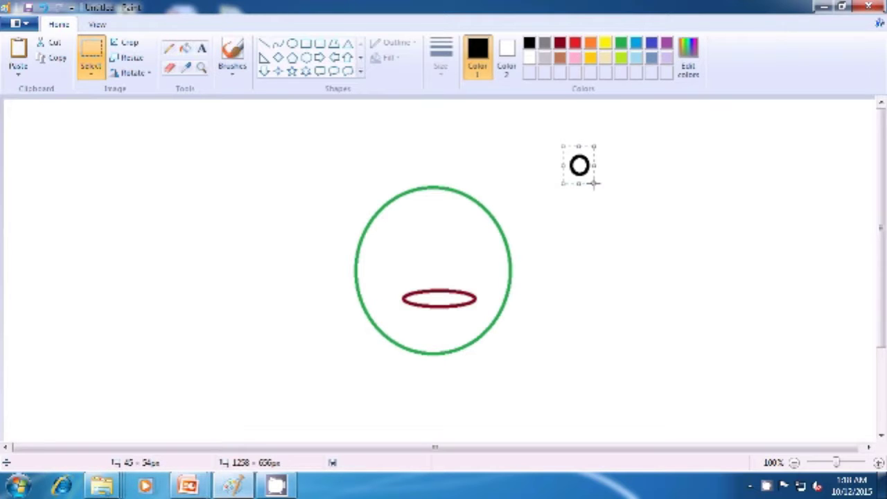
pyautogui.hotkey('ctrl', 'v')
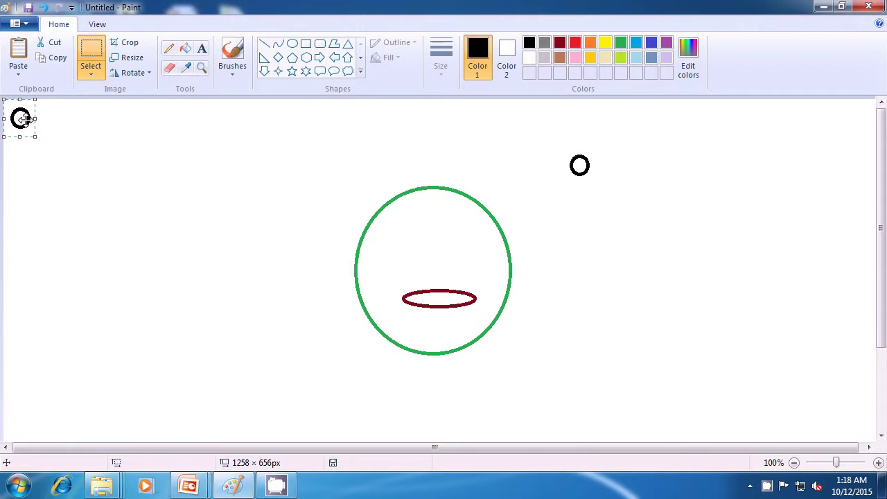
pyautogui.moveTo(21, 118); pyautogui.dragTo(373, 247)
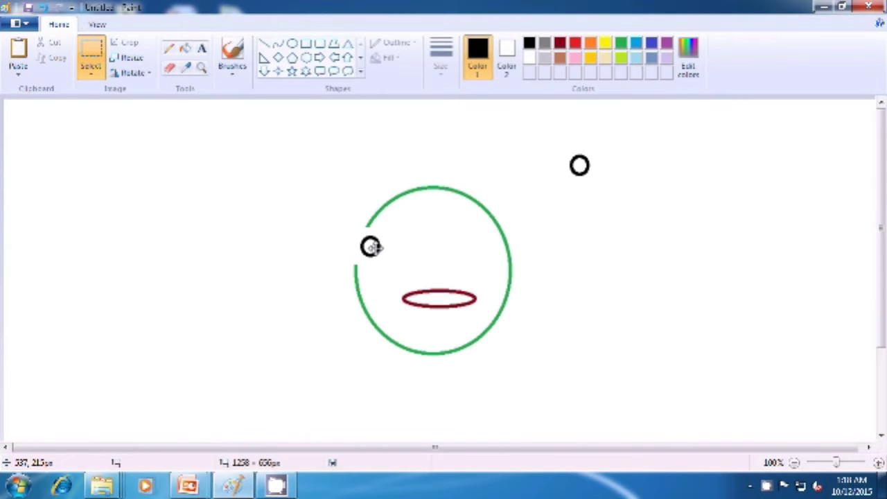
pyautogui.moveTo(373, 248); pyautogui.dragTo(377, 248)
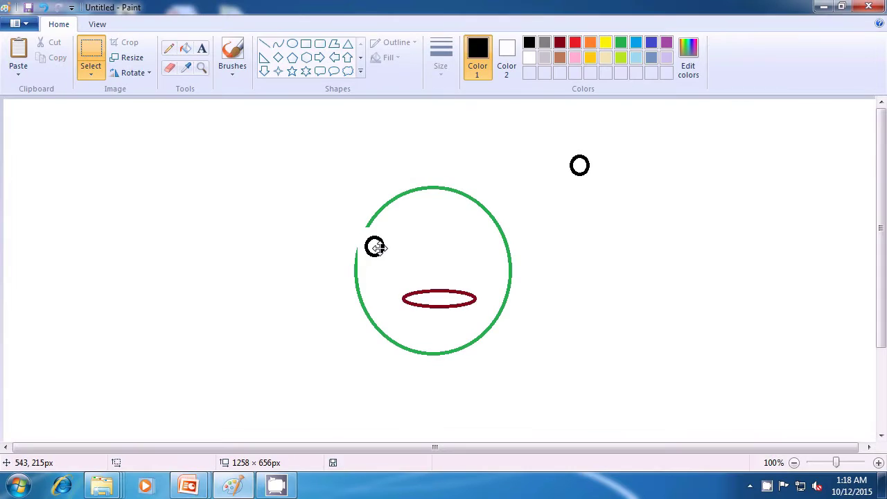
# Turn on transparent selection and shift the pasted circle slightly down and right inside the face as the left eye.
pyautogui.click(92, 75)
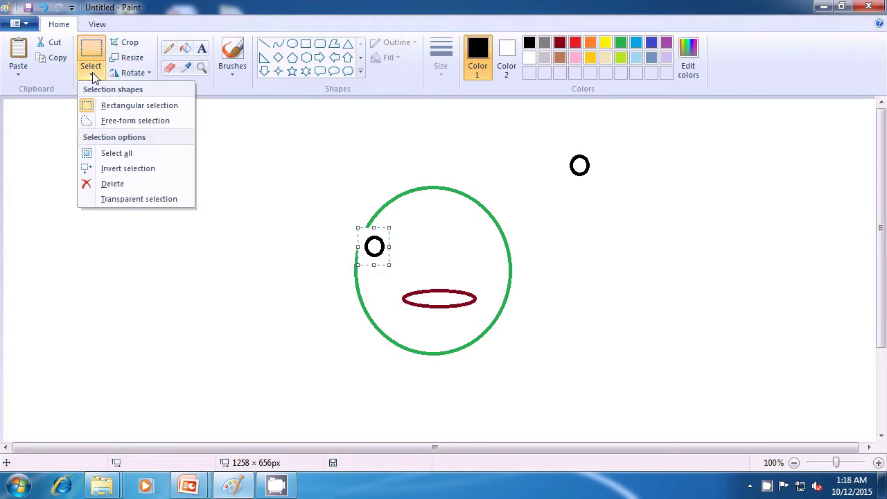
pyautogui.click(129, 199)
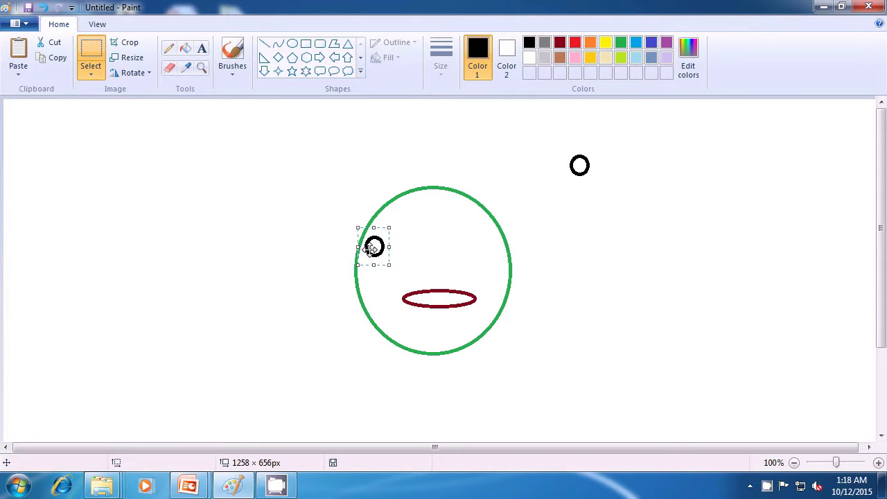
pyautogui.moveTo(370, 248)
pyautogui.mouseDown()
pyautogui.moveTo(381, 259)
pyautogui.moveTo(377, 254)
pyautogui.mouseUp()
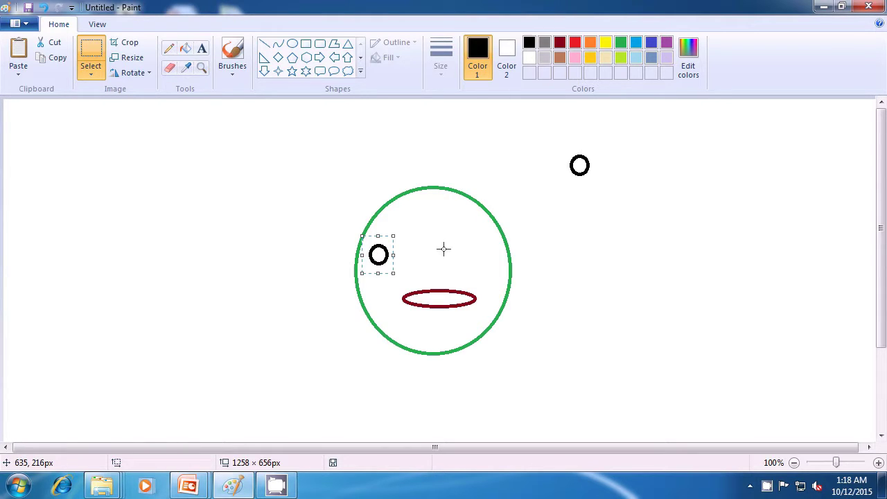
# Paste another copy of the small circle and place it inside the face as the right eye.
pyautogui.hotkey('ctrl', 'v')
pyautogui.moveTo(10, 118); pyautogui.dragTo(471, 252)
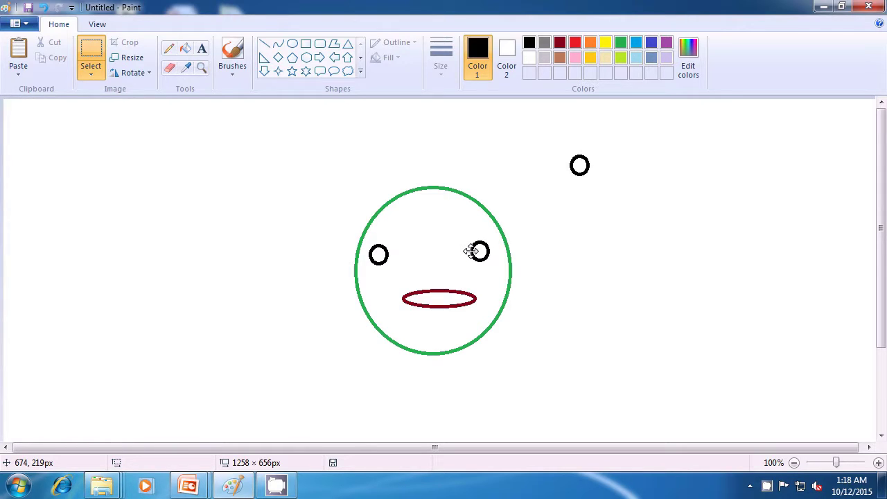
pyautogui.moveTo(472, 251); pyautogui.dragTo(471, 251)
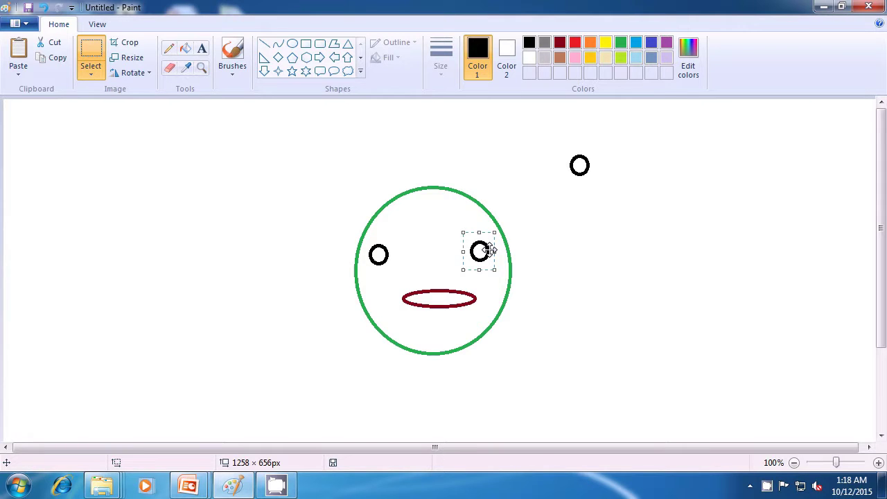
# Paste four overlapping circle copies up the face's upper-left outline as hair, starting beside the left eye.
pyautogui.hotkey('ctrl', 'v')
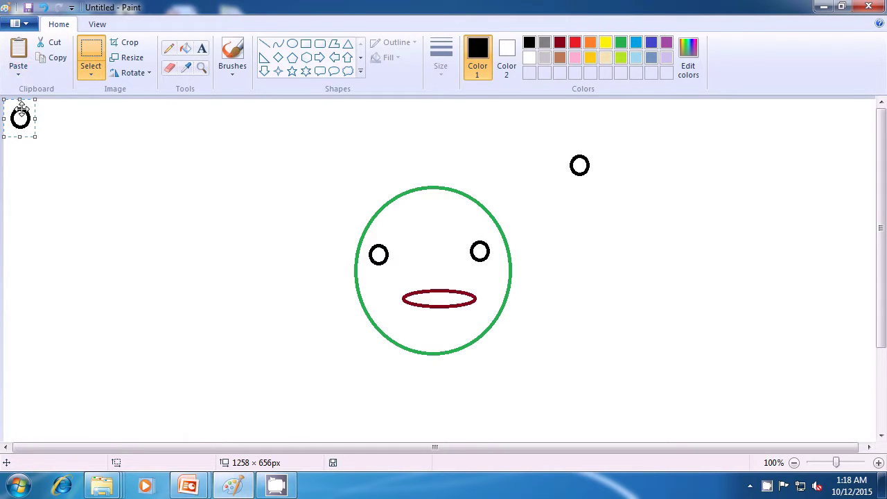
pyautogui.moveTo(21, 118); pyautogui.dragTo(354, 249)
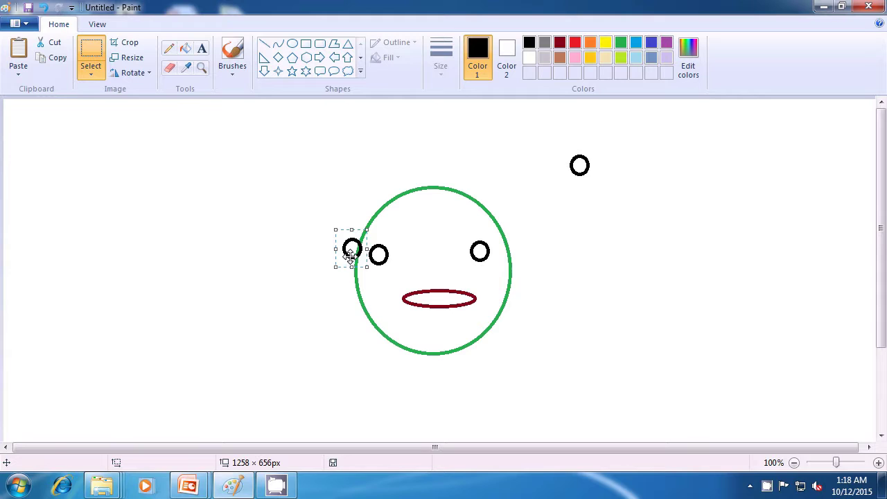
pyautogui.hotkey('ctrl', 'v')
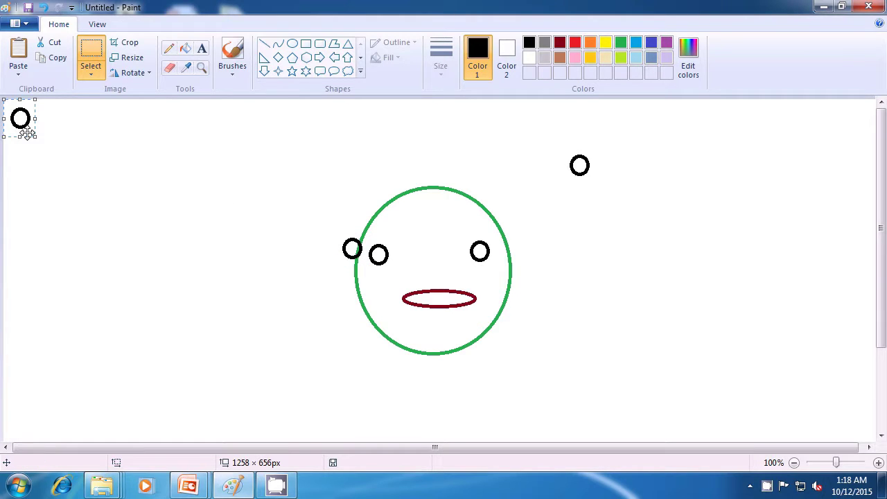
pyautogui.moveTo(22, 123); pyautogui.dragTo(361, 247)
pyautogui.hotkey('ctrl', 'v')
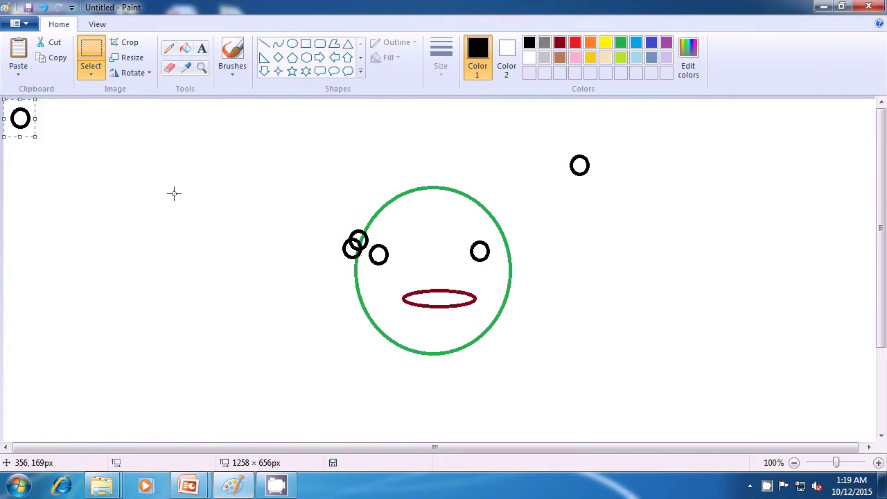
pyautogui.moveTo(21, 118); pyautogui.dragTo(360, 226)
pyautogui.hotkey('ctrl', 'v')
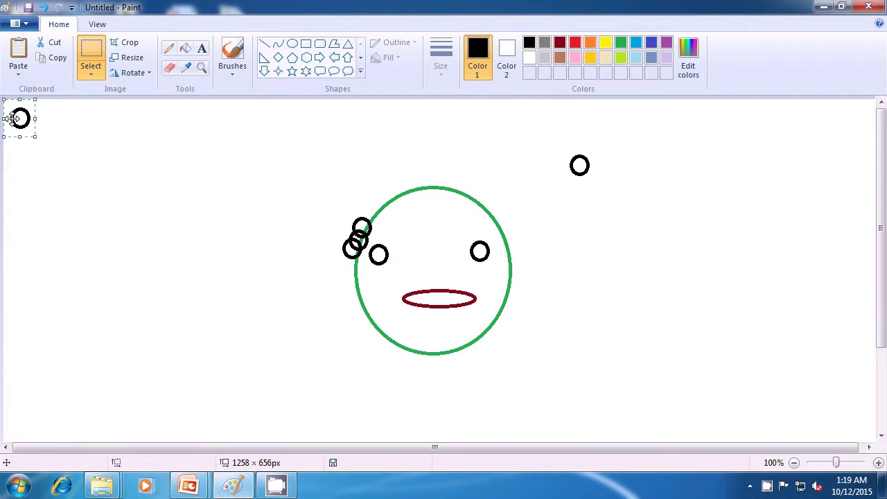
pyautogui.moveTo(20, 117); pyautogui.dragTo(372, 224)
# Extend the hair with overlapping circle copies along the face's outline from the upper left to the top centre.
pyautogui.hotkey('ctrl', 'v')
pyautogui.moveTo(35, 125); pyautogui.dragTo(374, 213)
pyautogui.hotkey('ctrl', 'v')
pyautogui.moveTo(20, 118); pyautogui.dragTo(391, 198)
pyautogui.hotkey('ctrl', 'v')
pyautogui.hotkey('ctrl', 'v')
pyautogui.moveTo(20, 117); pyautogui.dragTo(406, 187)
pyautogui.hotkey('ctrl', 'v')
pyautogui.moveTo(21, 117); pyautogui.dragTo(452, 185)
pyautogui.hotkey('ctrl', 'v')
pyautogui.hotkey('ctrl', 'v')
pyautogui.moveTo(21, 118); pyautogui.dragTo(439, 183)
pyautogui.press('Escape')
# Paste three more overlapping circle copies along the face's outline just right of the top centre.
pyautogui.hotkey('ctrl', 'v')
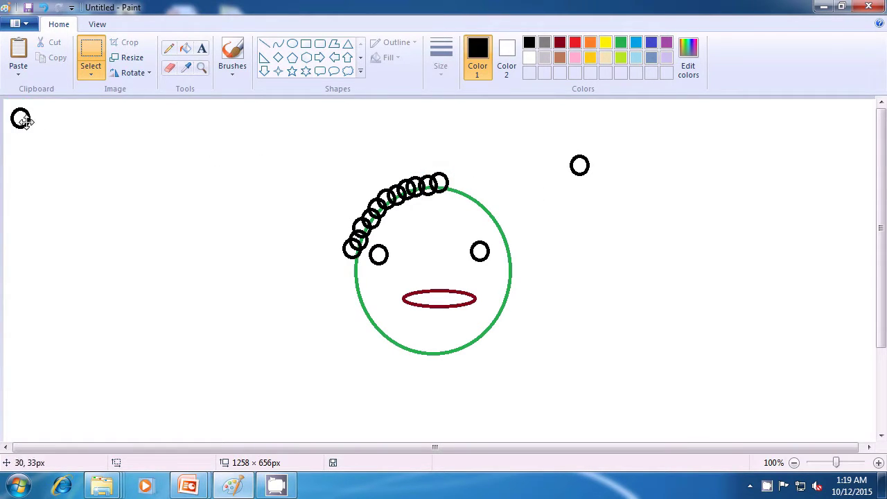
pyautogui.moveTo(21, 119); pyautogui.dragTo(478, 194)
pyautogui.press('Escape')
pyautogui.hotkey('ctrl', 'v')
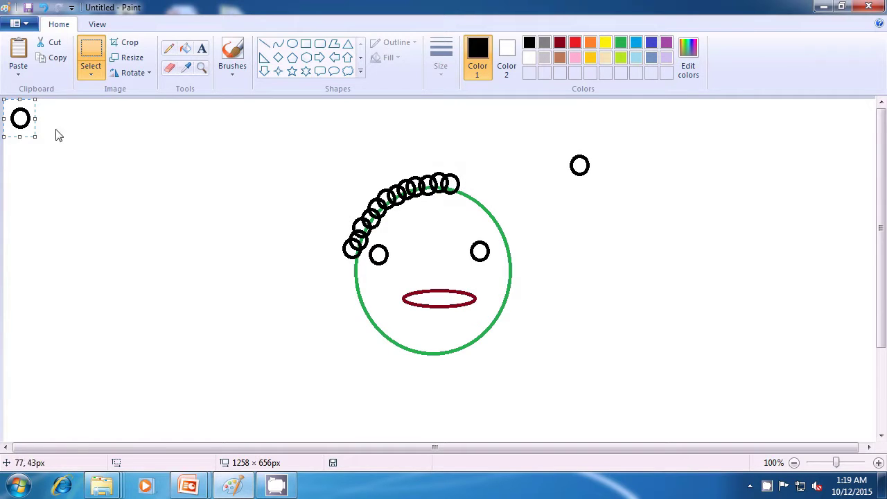
pyautogui.moveTo(21, 118); pyautogui.dragTo(471, 198)
pyautogui.press('Escape')
pyautogui.hotkey('ctrl', 'v')
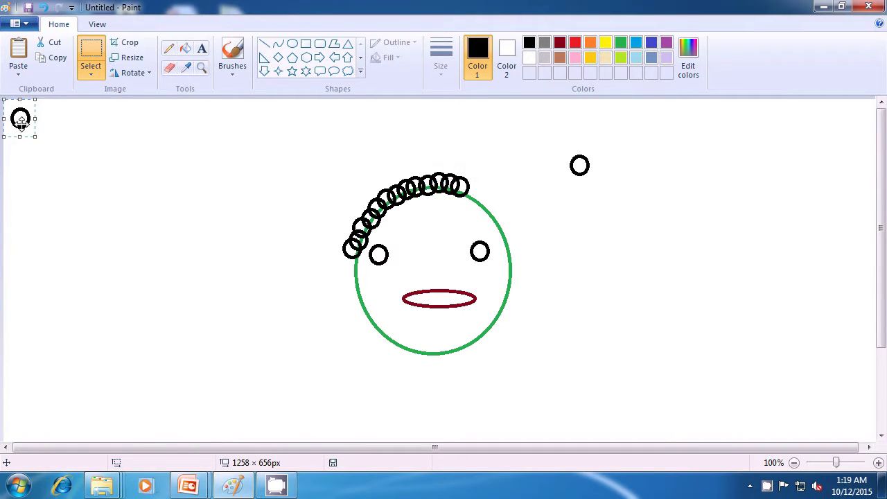
pyautogui.moveTo(20, 119); pyautogui.dragTo(473, 199)
pyautogui.press('Escape')
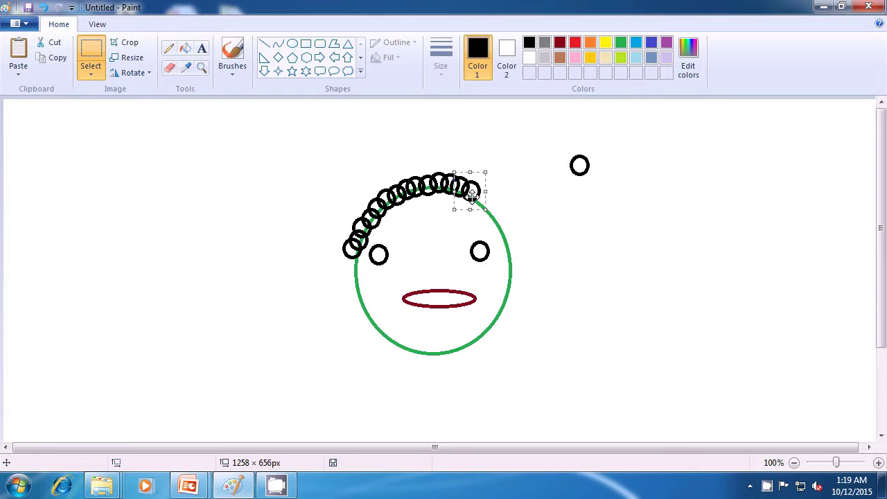
# Paste six more overlapping circle copies down the face's upper-right outline, ending beside the right eye.
pyautogui.hotkey('ctrl', 'v')
pyautogui.moveTo(17, 117); pyautogui.dragTo(487, 202)
pyautogui.hotkey('ctrl', 'v')
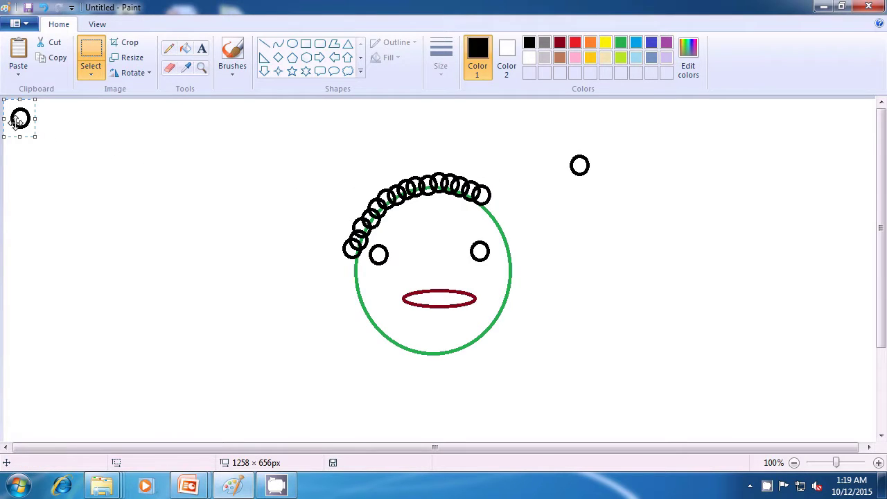
pyautogui.moveTo(19, 120); pyautogui.dragTo(483, 211)
pyautogui.hotkey('ctrl', 'v')
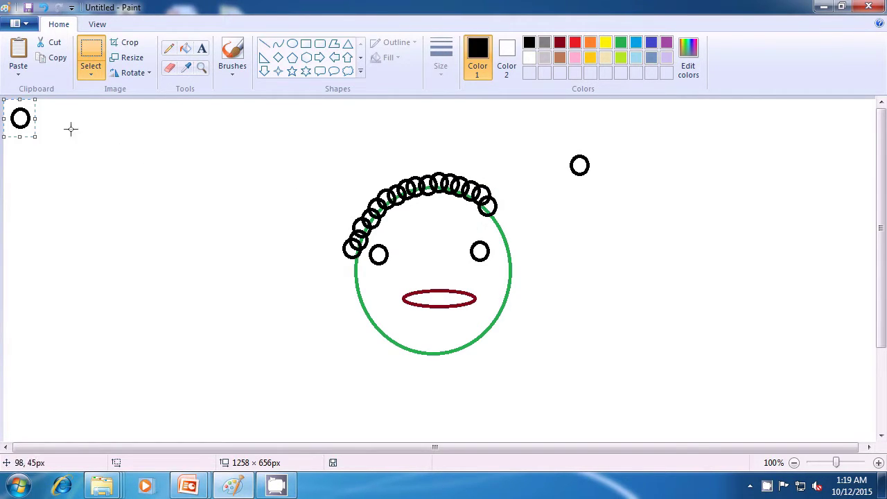
pyautogui.moveTo(19, 119); pyautogui.dragTo(498, 223)
pyautogui.hotkey('ctrl', 'v')
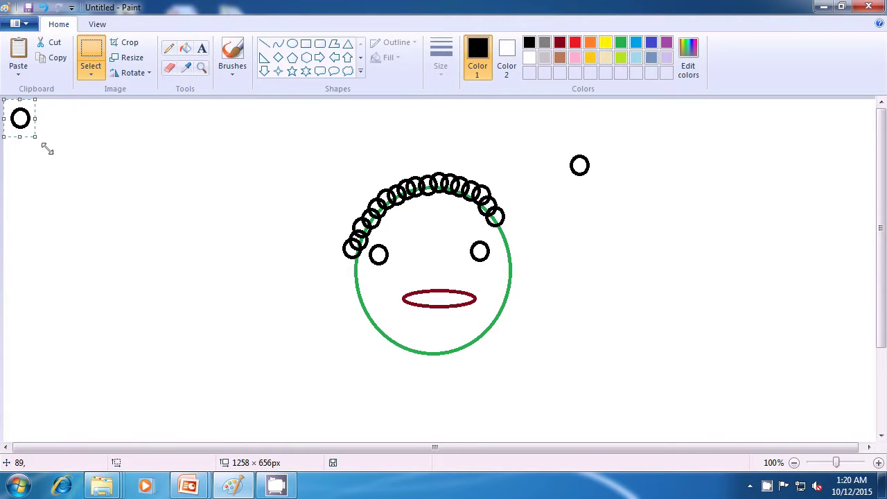
pyautogui.moveTo(19, 119); pyautogui.dragTo(493, 237)
pyautogui.hotkey('ctrl', 'v')
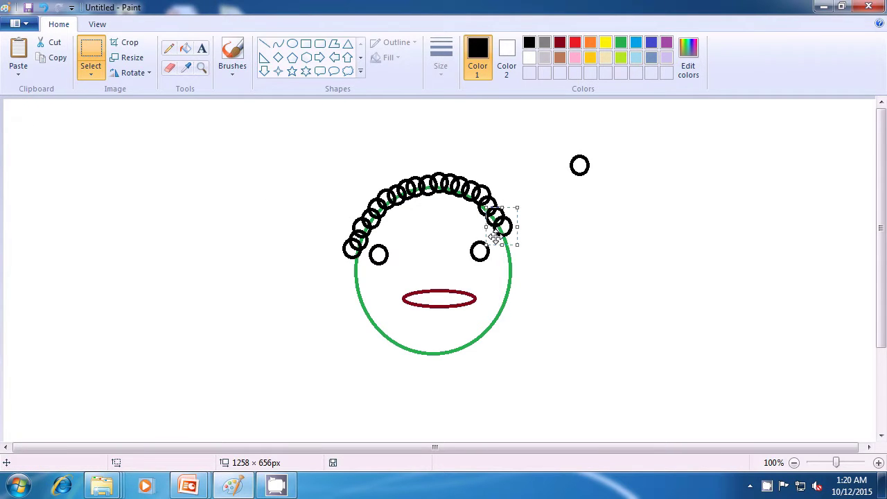
pyautogui.moveTo(20, 119); pyautogui.dragTo(510, 238)
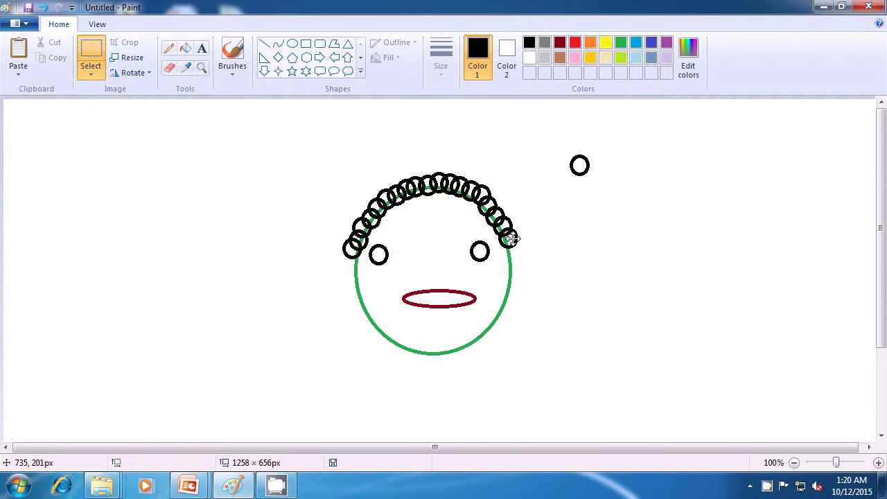
pyautogui.hotkey('ctrl', 'v')
pyautogui.moveTo(19, 119); pyautogui.dragTo(510, 251)
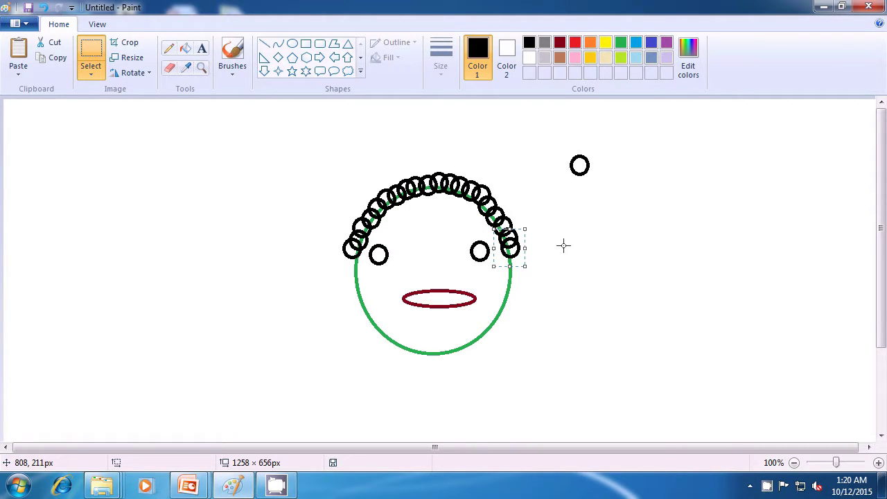
# Start a second, outer row of hair with four circle copies along the outside of the upper-left hair.
pyautogui.hotkey('ctrl', 'v')
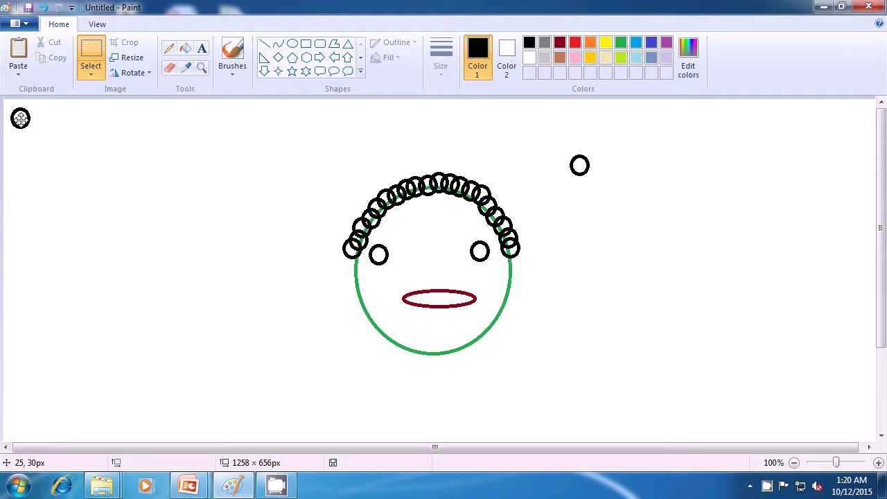
pyautogui.moveTo(20, 117); pyautogui.dragTo(353, 238)
pyautogui.hotkey('ctrl', 'v')
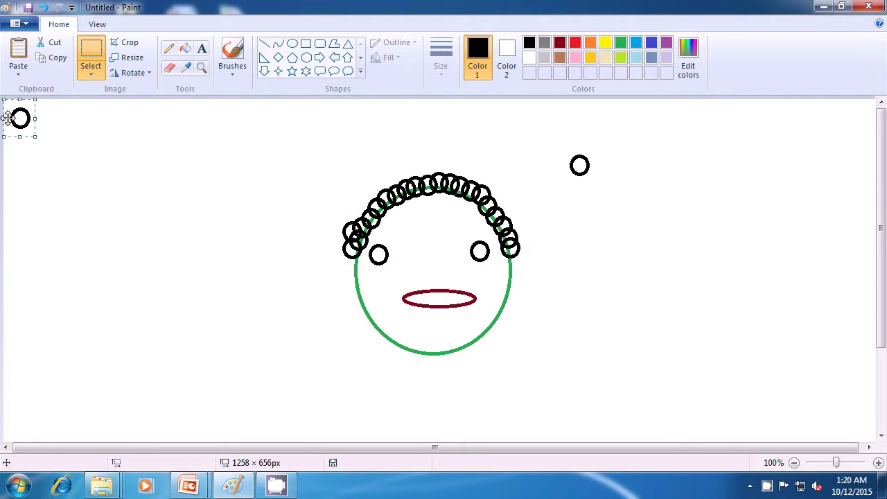
pyautogui.moveTo(20, 117); pyautogui.dragTo(350, 219)
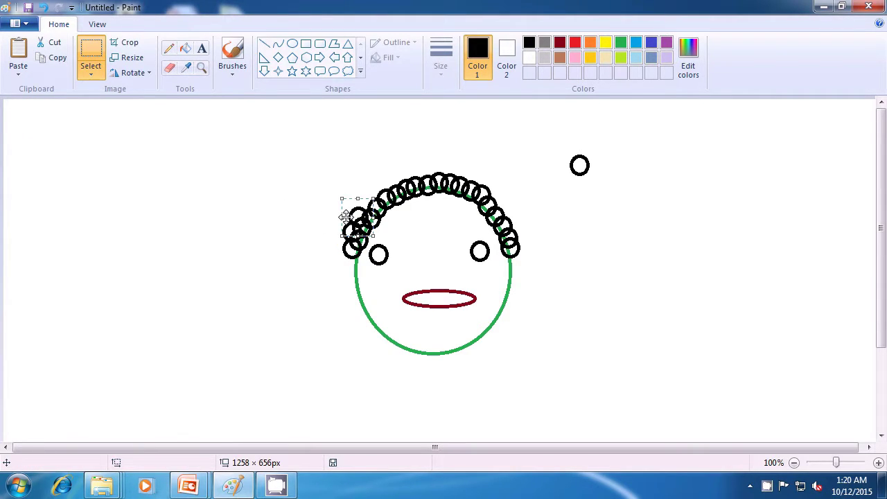
pyautogui.hotkey('ctrl', 'v')
pyautogui.moveTo(20, 117); pyautogui.dragTo(358, 203)
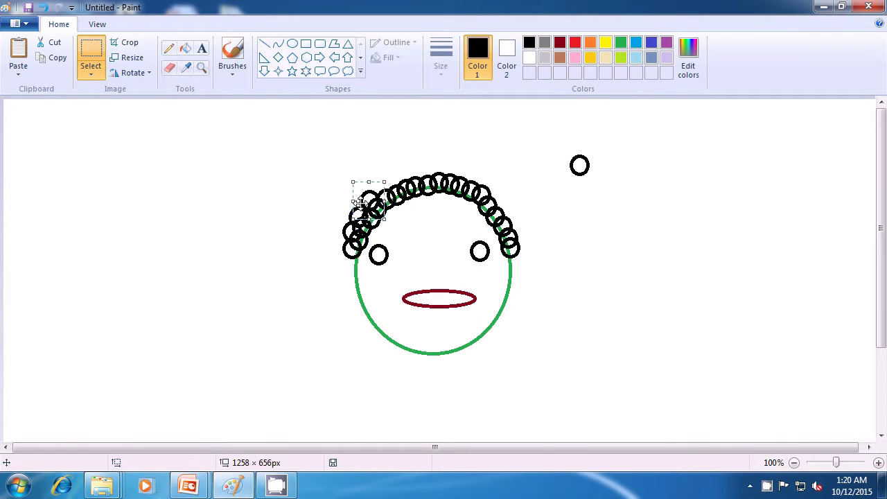
pyautogui.hotkey('ctrl', 'v')
pyautogui.moveTo(20, 117); pyautogui.dragTo(414, 190)
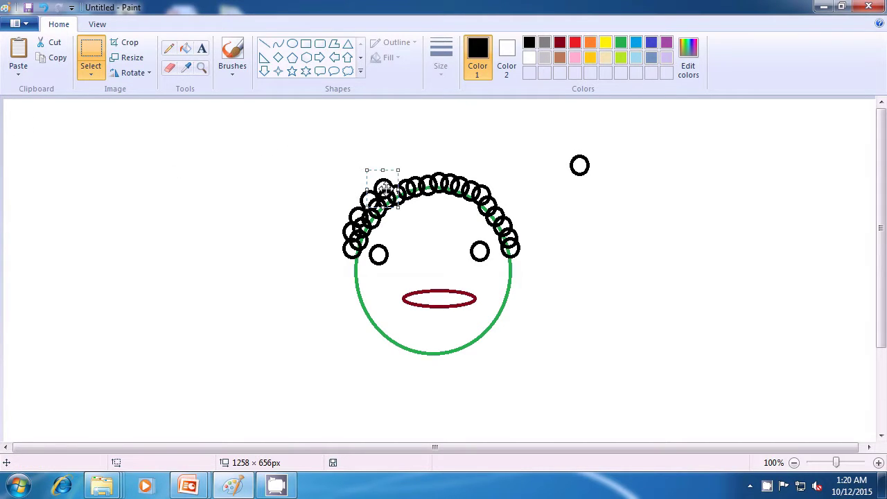
# Extend the outer hair row with six circle copies across the top of the head to just right of centre.
pyautogui.hotkey('ctrl', 'v')
pyautogui.moveTo(20, 117); pyautogui.dragTo(394, 182)
pyautogui.hotkey('ctrl', 'v')
pyautogui.moveTo(28, 123); pyautogui.dragTo(427, 184)
pyautogui.hotkey('ctrl', 'v')
pyautogui.moveTo(15, 120); pyautogui.dragTo(424, 173)
pyautogui.hotkey('ctrl', 'v')
pyautogui.moveTo(20, 118); pyautogui.dragTo(440, 175)
pyautogui.hotkey('ctrl', 'v')
pyautogui.moveTo(22, 121); pyautogui.dragTo(459, 176)
pyautogui.hotkey('ctrl', 'v')
pyautogui.moveTo(20, 119); pyautogui.dragTo(467, 177)
# Finish the outer hair row with seven circle copies down the head's right side and deselect the last copy.
pyautogui.hotkey('ctrl', 'v')
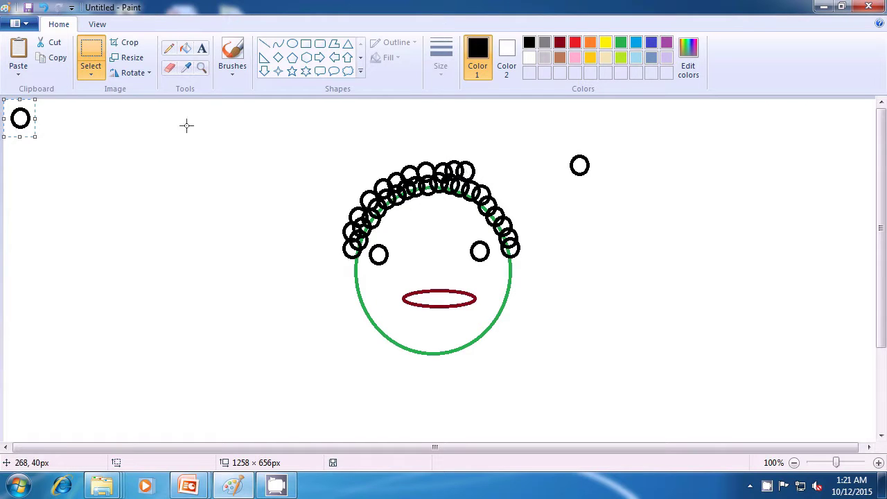
pyautogui.moveTo(22, 118); pyautogui.dragTo(475, 185)
pyautogui.hotkey('ctrl', 'v')
pyautogui.moveTo(20, 119); pyautogui.dragTo(500, 205)
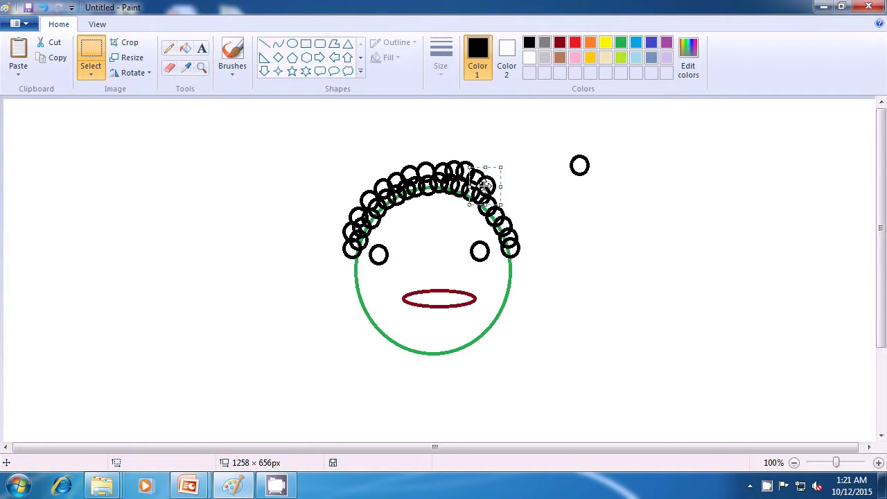
pyautogui.hotkey('ctrl', 'v')
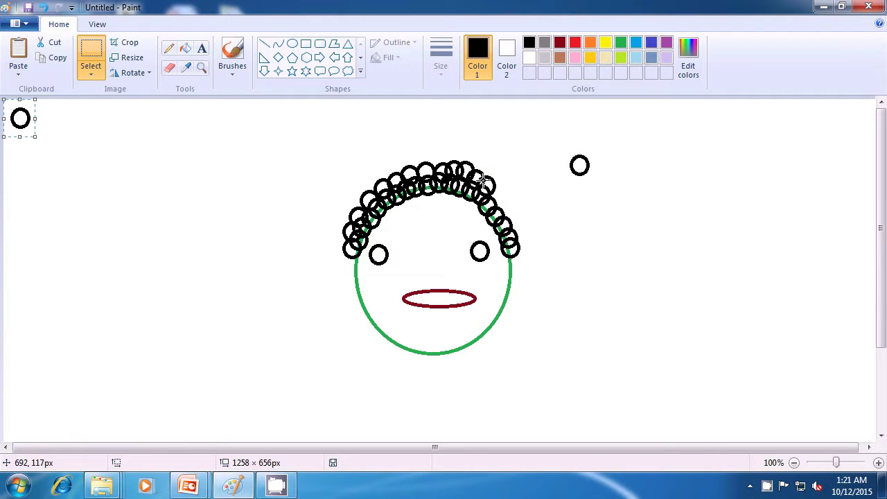
pyautogui.moveTo(32, 117); pyautogui.dragTo(506, 201)
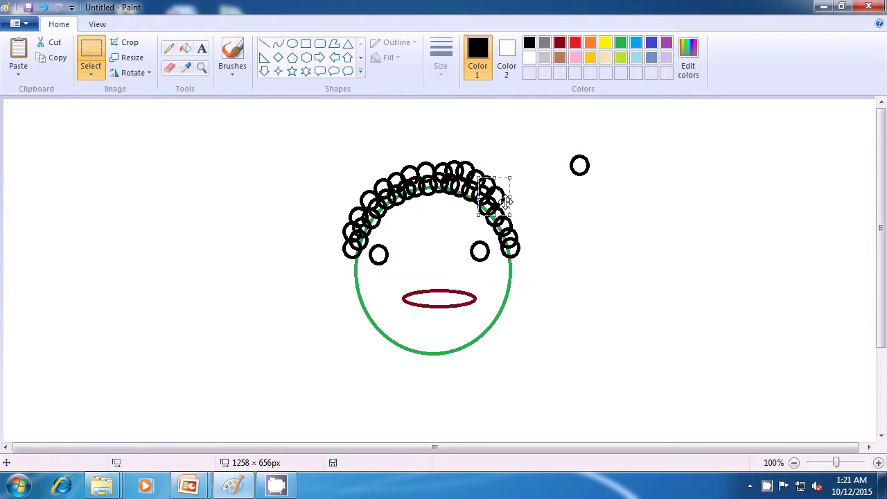
pyautogui.hotkey('ctrl', 'v')
pyautogui.moveTo(20, 118); pyautogui.dragTo(498, 211)
pyautogui.hotkey('ctrl', 'v')
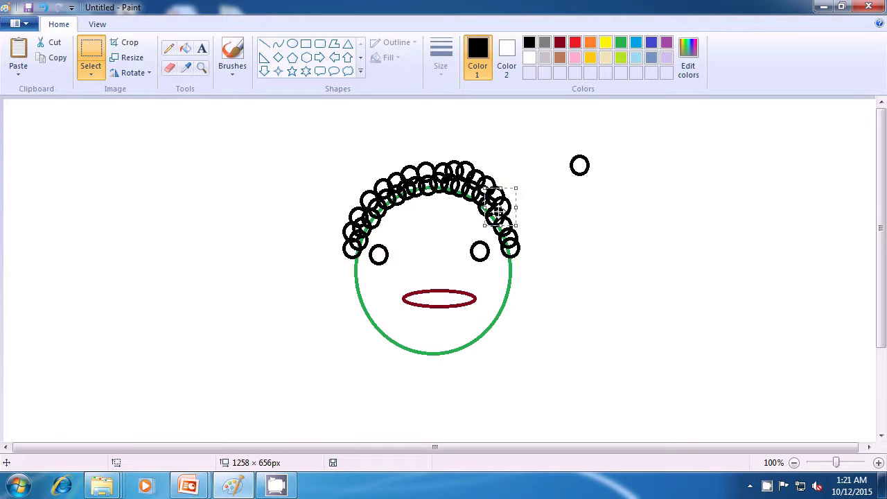
pyautogui.moveTo(20, 117); pyautogui.dragTo(508, 219)
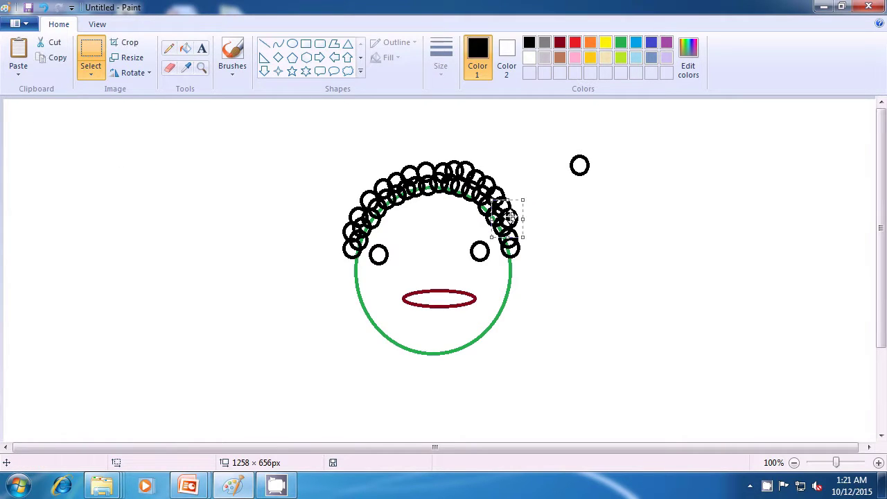
pyautogui.hotkey('ctrl', 'v')
pyautogui.moveTo(20, 117); pyautogui.dragTo(515, 234)
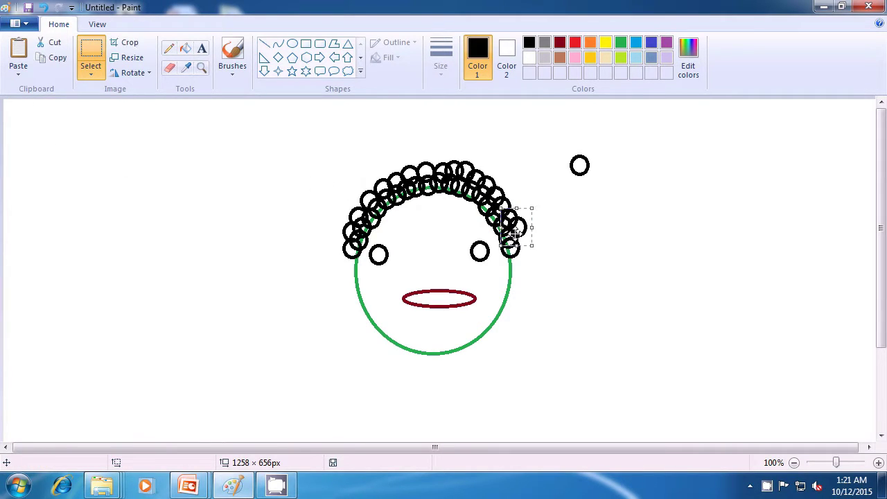
pyautogui.hotkey('ctrl', 'v')
pyautogui.moveTo(20, 118); pyautogui.dragTo(518, 244)
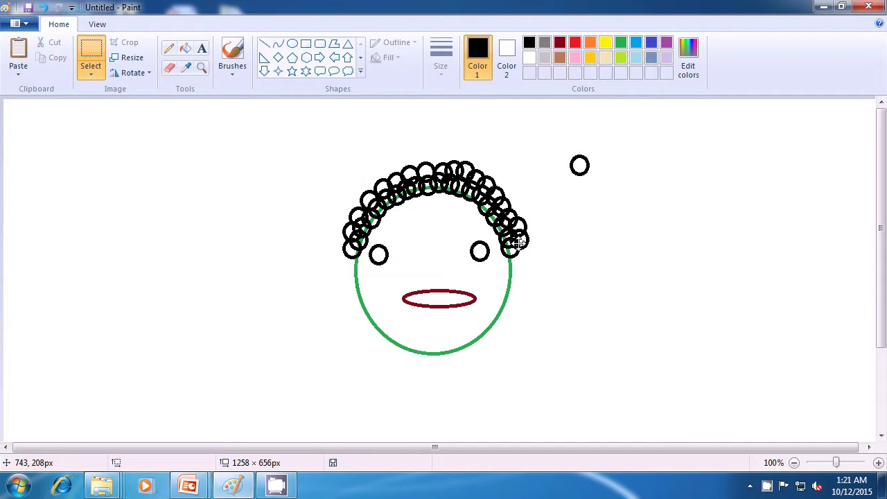
pyautogui.click(587, 243)
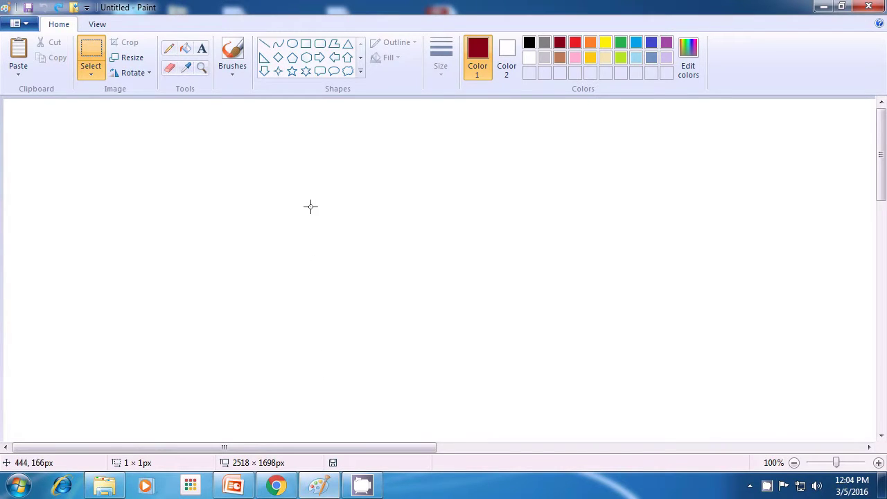
# Draw a large black circle with the Ellipse tool near the middle of the blank canvas.
pyautogui.click(294, 47)
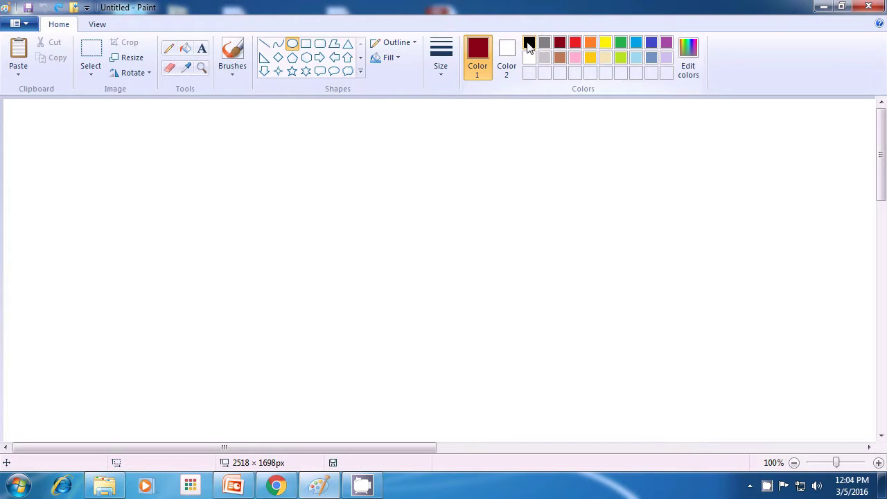
pyautogui.click(528, 44)
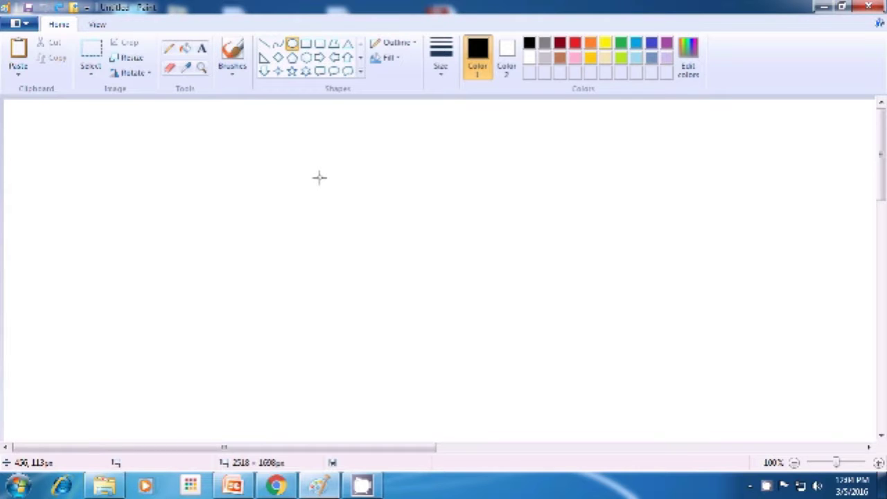
pyautogui.moveTo(319, 177)
pyautogui.mouseDown()
pyautogui.moveTo(492, 330)
pyautogui.moveTo(491, 355)
pyautogui.moveTo(507, 364)
pyautogui.mouseUp()
pyautogui.click(565, 333)
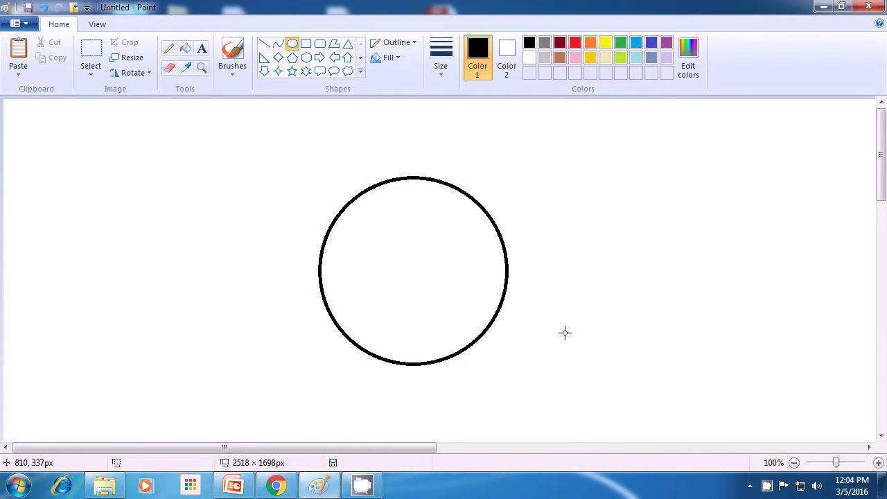
# Draw a dark red ellipse of about 128 × 156 px with Solid color fill over the black circle's upper-left edge.
pyautogui.click(562, 44)
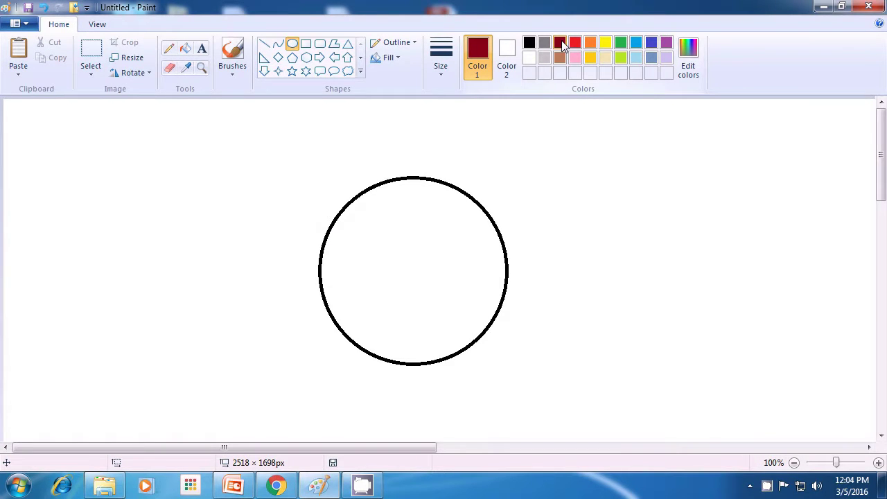
pyautogui.click(392, 59)
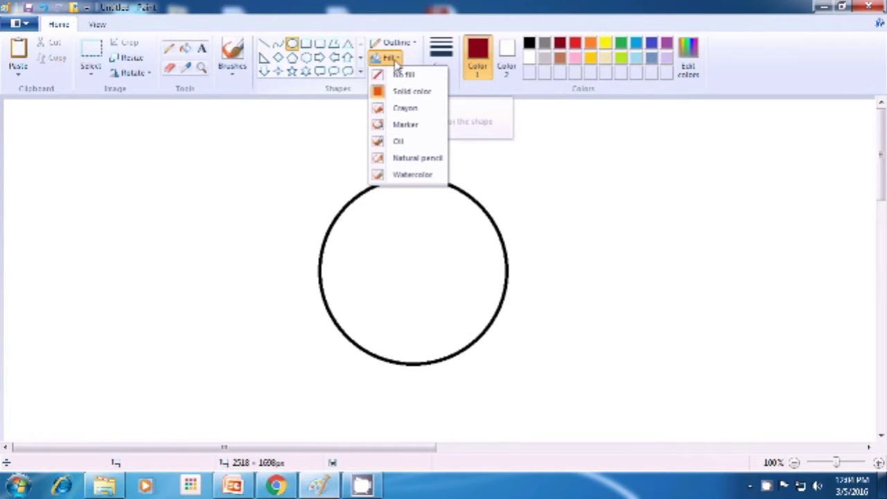
pyautogui.click(410, 92)
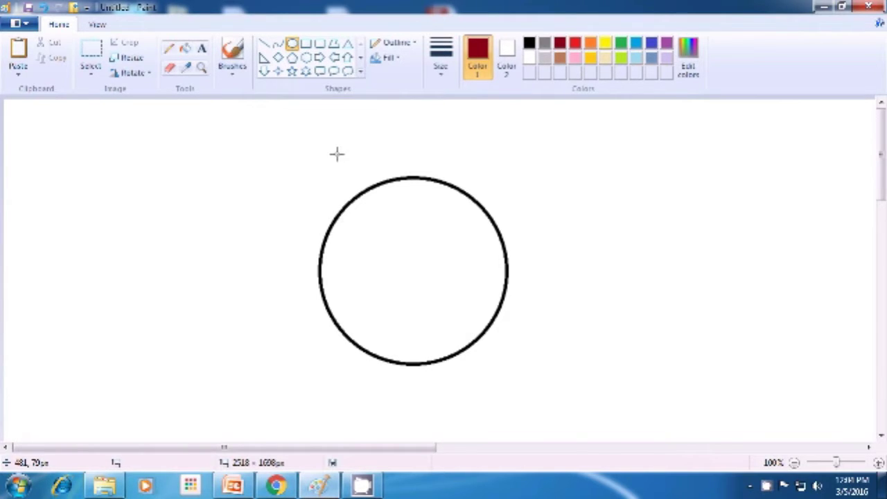
pyautogui.moveTo(336, 153); pyautogui.dragTo(426, 261)
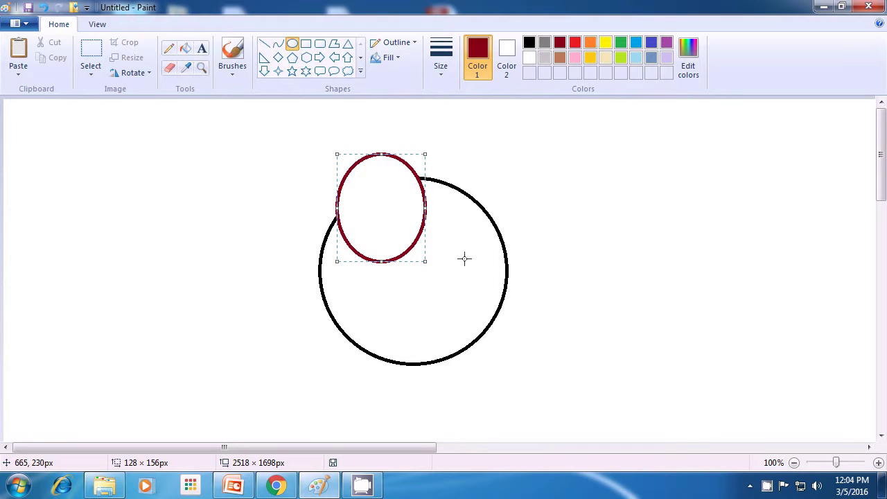
pyautogui.click(464, 258)
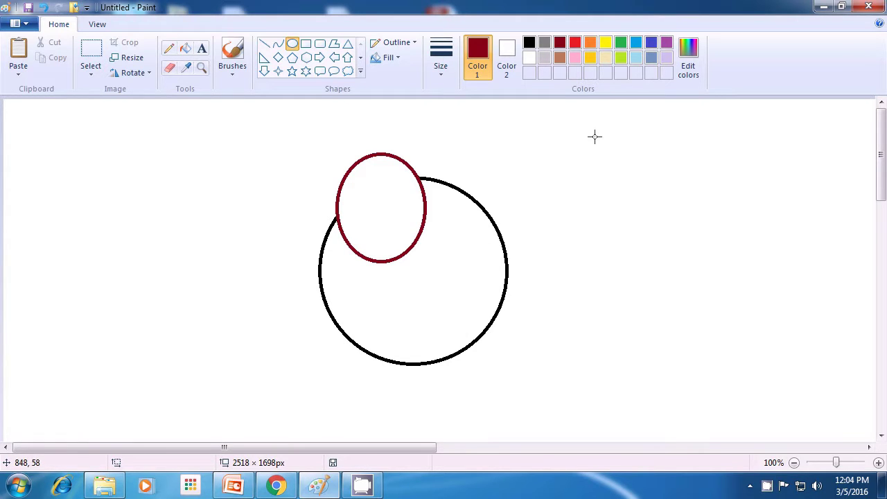
# Draw a flat turquoise ellipse over the black circle's left edge, just below the dark red ellipse, and shrink it slightly.
pyautogui.click(636, 45)
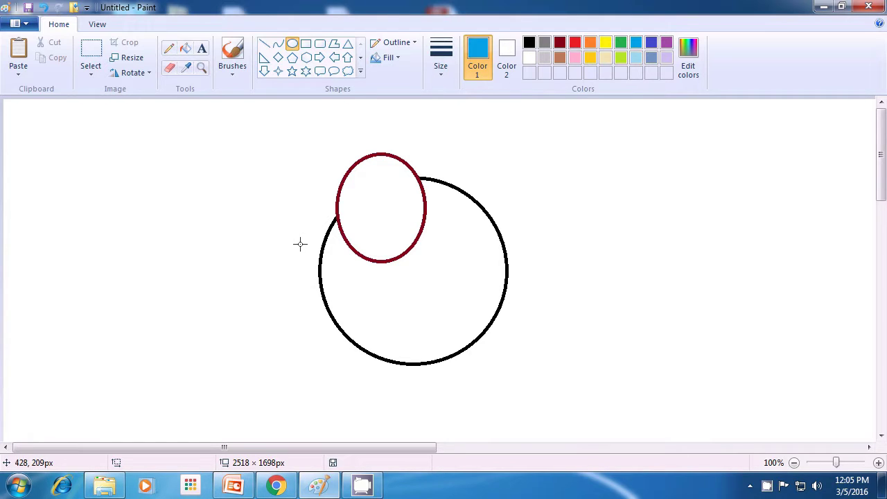
pyautogui.moveTo(299, 243); pyautogui.dragTo(384, 300)
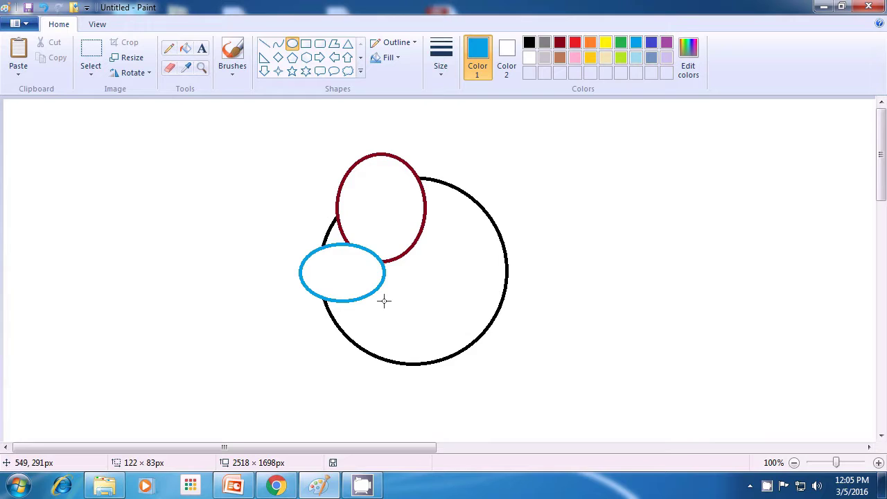
pyautogui.moveTo(385, 301); pyautogui.dragTo(379, 287)
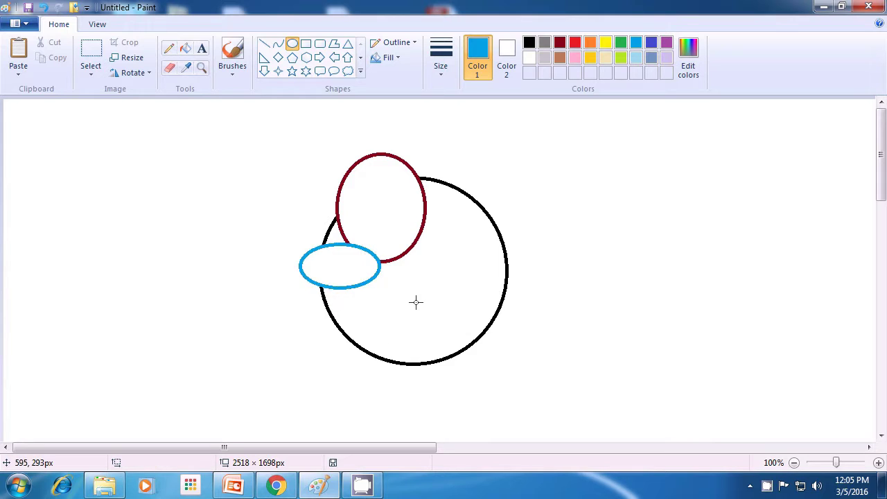
# Draw a small indigo circle of about 54 × 52 px over the right edge of the dark red ellipse.
pyautogui.click(655, 45)
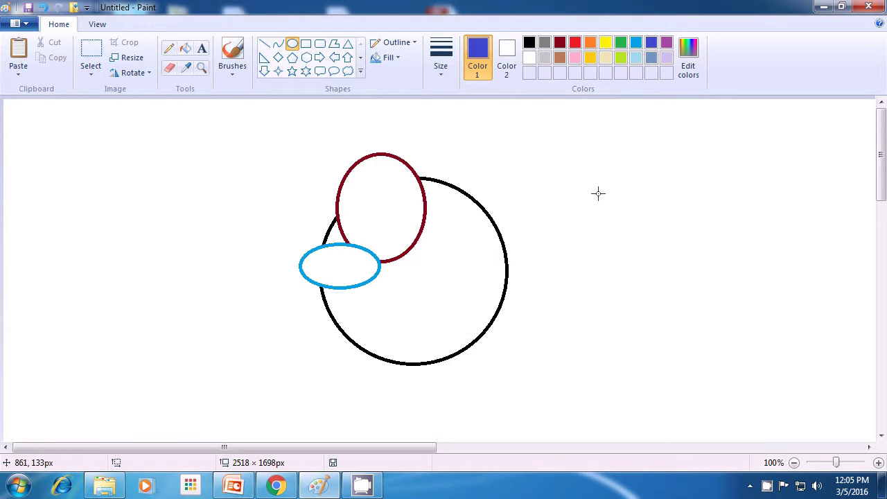
pyautogui.moveTo(413, 210)
pyautogui.mouseDown()
pyautogui.moveTo(447, 230)
pyautogui.moveTo(451, 244)
pyautogui.mouseUp()
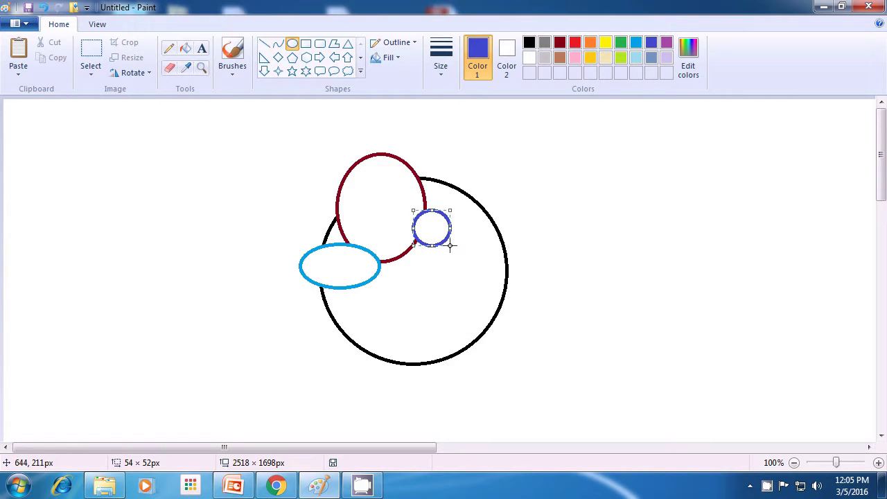
pyautogui.click(541, 229)
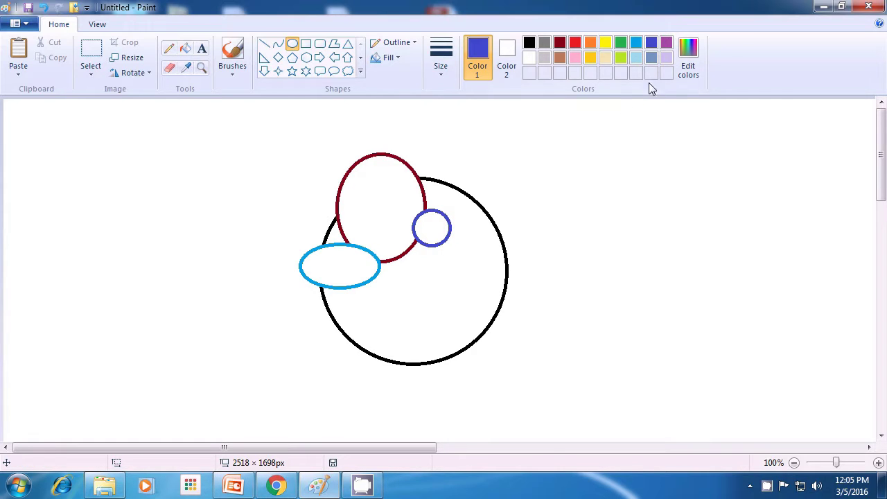
# Draw a tall, narrow purple ellipse from inside the dark red ellipse down past the black circle's bottom edge, and enlarge it slightly.
pyautogui.click(665, 46)
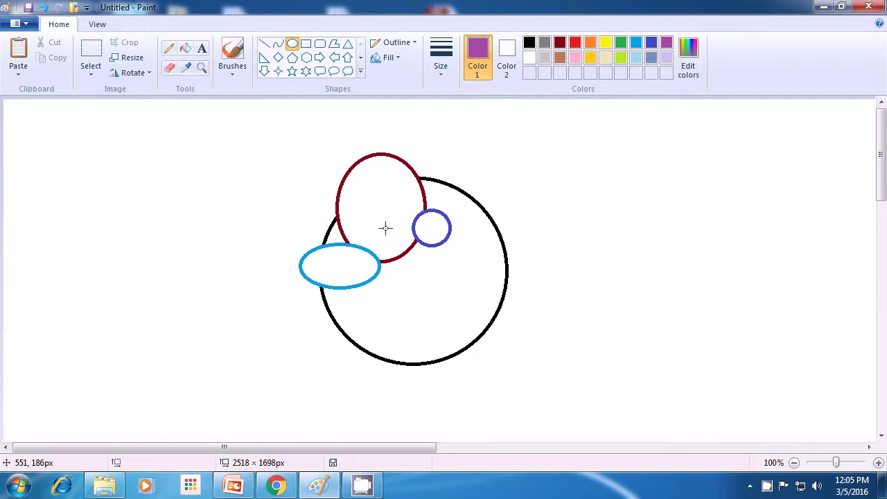
pyautogui.moveTo(383, 226); pyautogui.dragTo(402, 370)
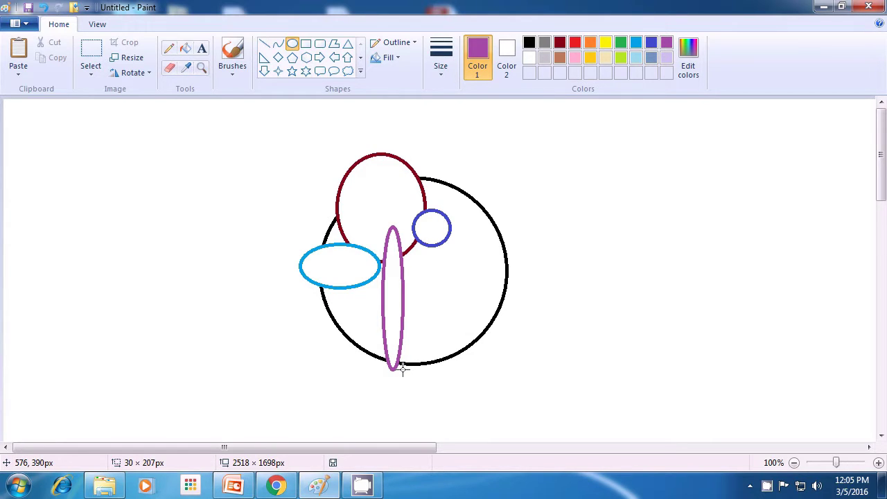
pyautogui.moveTo(402, 369); pyautogui.dragTo(409, 373)
pyautogui.click(494, 379)
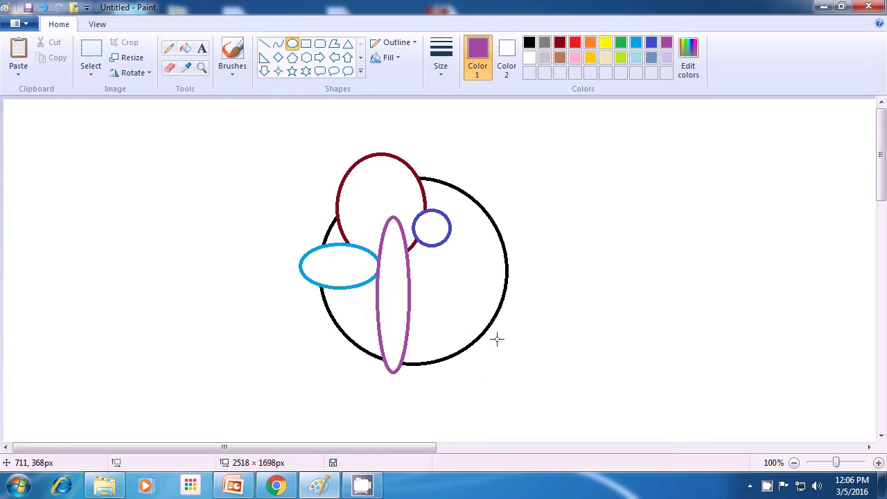
# Draw a small upright lime ellipse of about 32 × 53 px over the black circle's upper-right edge.
pyautogui.click(622, 59)
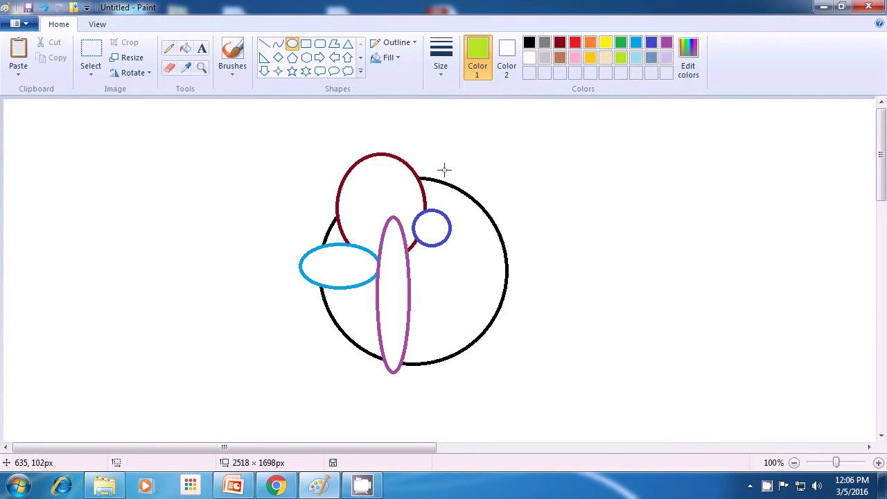
pyautogui.moveTo(444, 169); pyautogui.dragTo(469, 205)
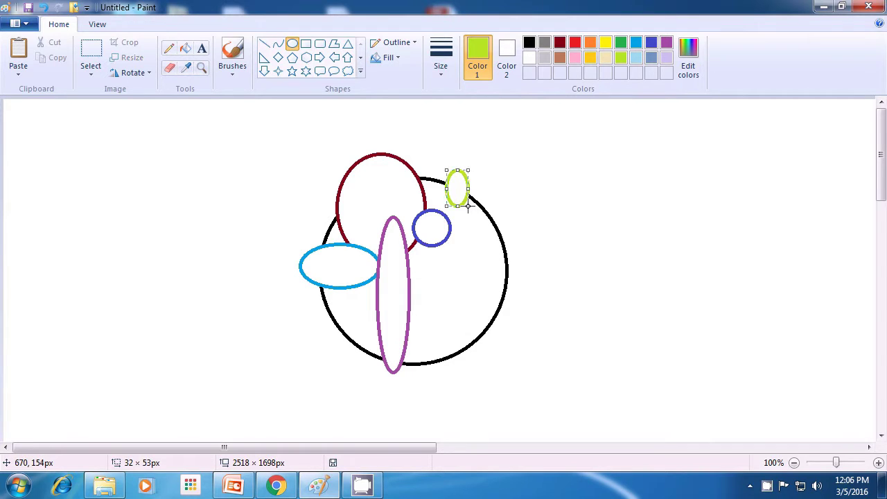
pyautogui.click(572, 190)
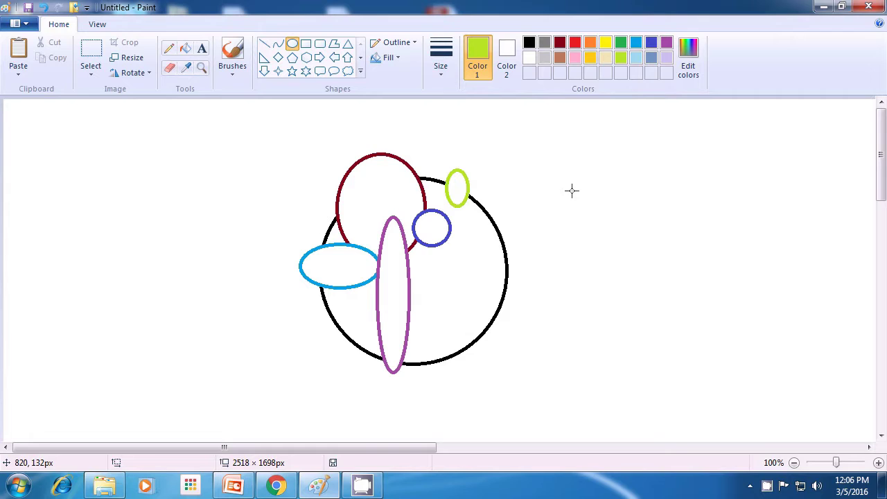
# Draw a flat blue-gray ellipse of about 130 × 43 px over the black circle's right edge, below the lime ellipse.
pyautogui.click(652, 57)
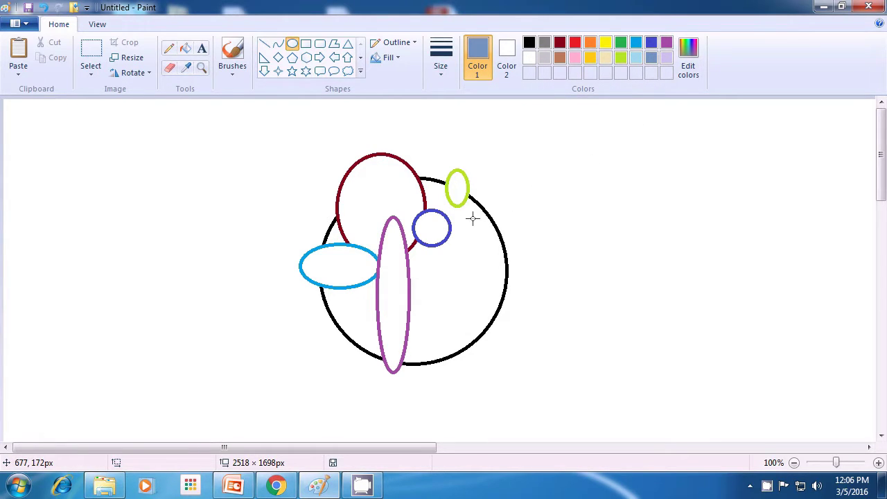
pyautogui.moveTo(472, 218); pyautogui.dragTo(562, 248)
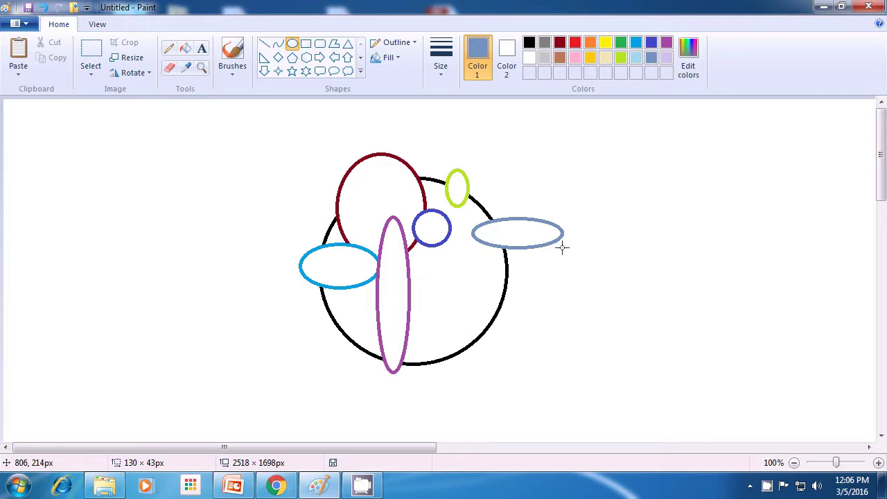
pyautogui.moveTo(562, 247); pyautogui.dragTo(562, 247)
pyautogui.click(640, 259)
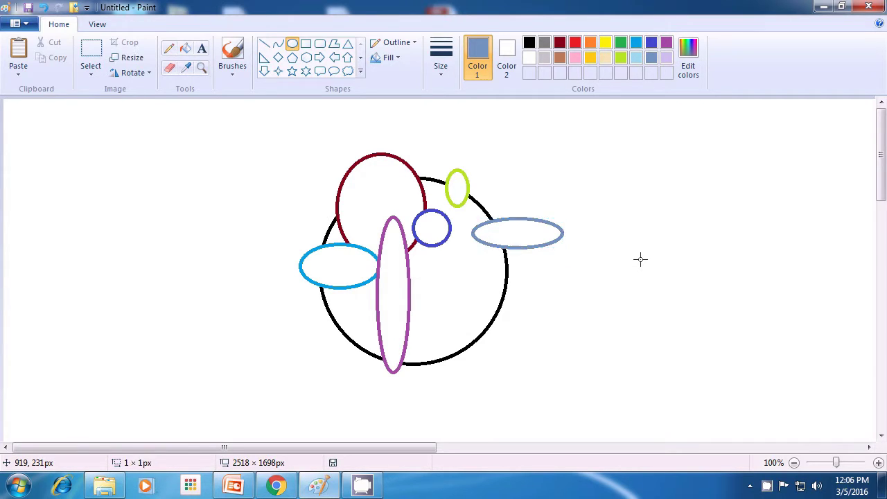
# Draw a red ellipse of about 109 × 133 px over the black circle's lower-right edge.
pyautogui.click(574, 43)
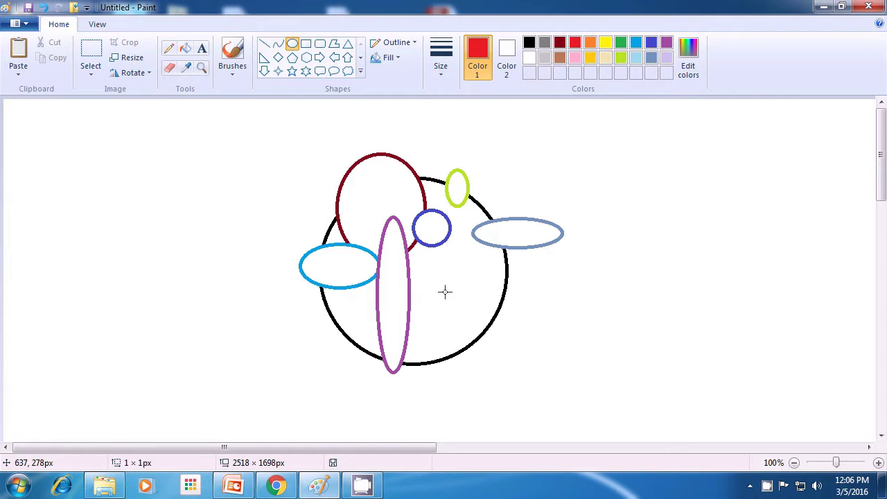
pyautogui.moveTo(444, 292); pyautogui.dragTo(519, 383)
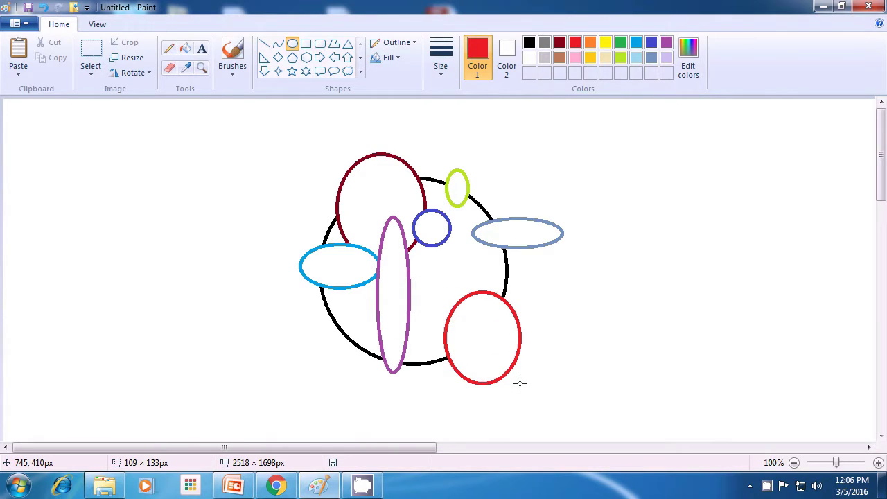
pyautogui.moveTo(519, 383); pyautogui.dragTo(519, 383)
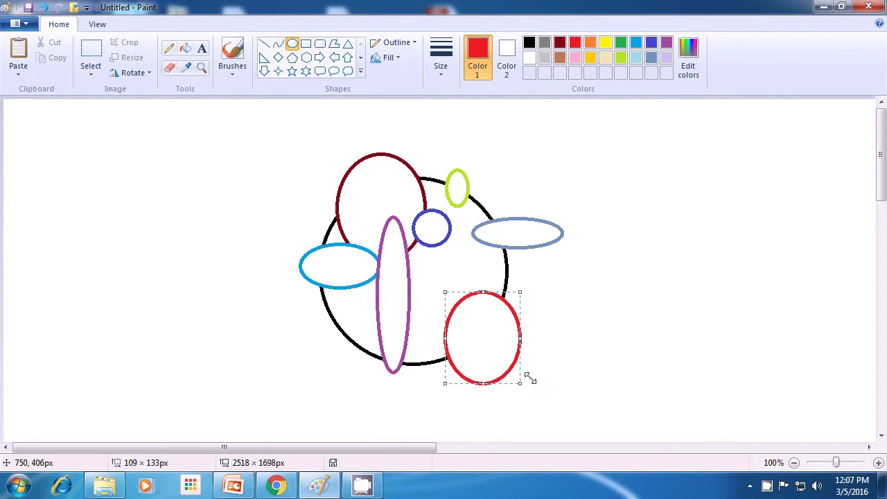
pyautogui.click(600, 337)
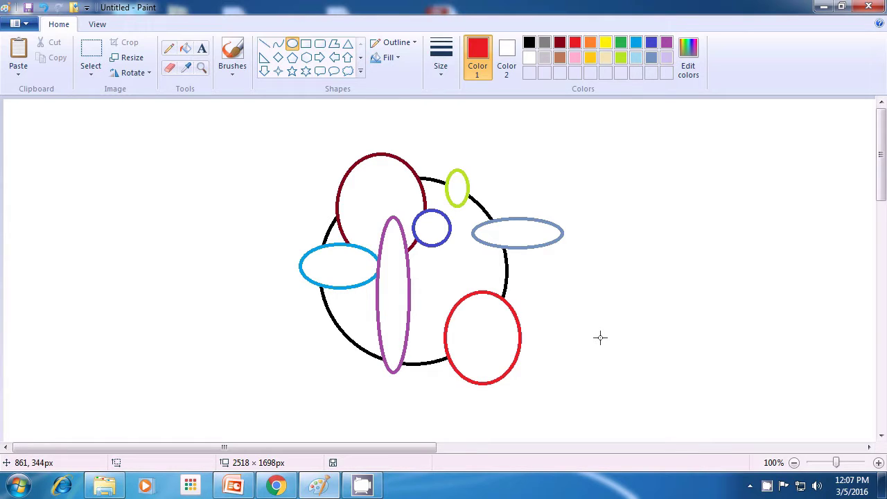
pyautogui.click(767, 487)
pyautogui.click(600, 338)
pyautogui.click(767, 486)
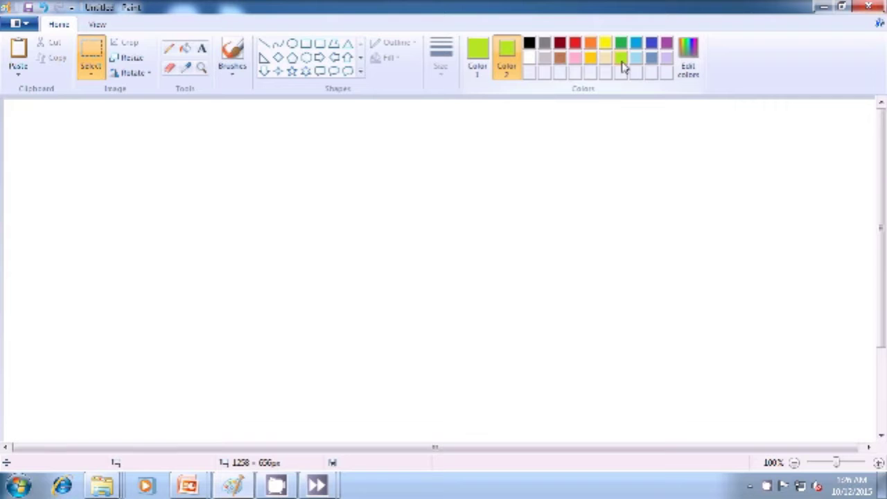
# Draw a large upright lime ellipse with Solid color fill in the middle of the blank canvas.
pyautogui.click(292, 45)
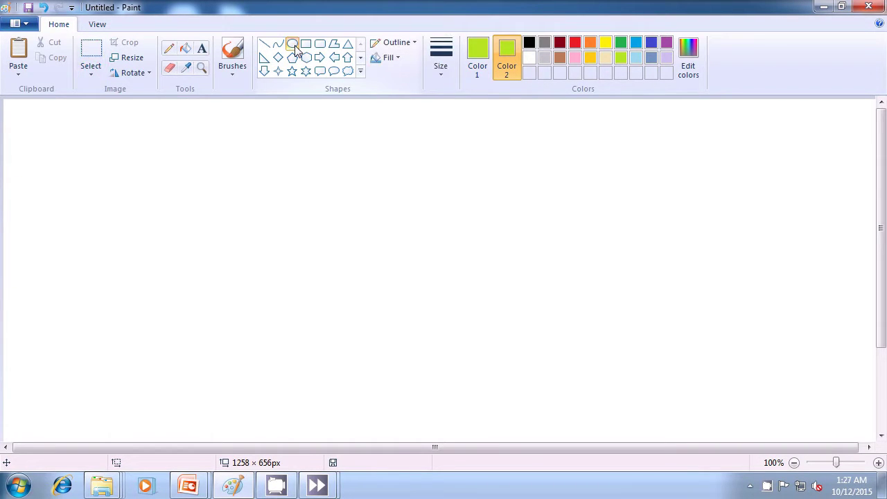
pyautogui.click(398, 58)
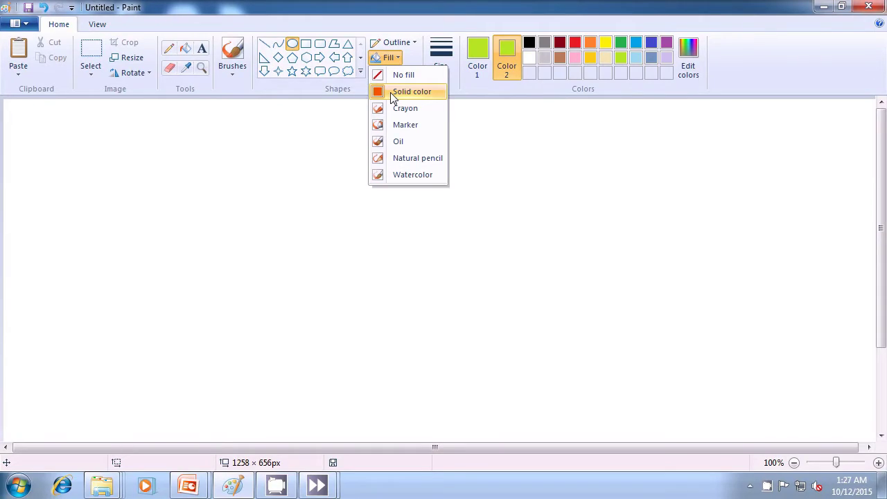
pyautogui.click(391, 92)
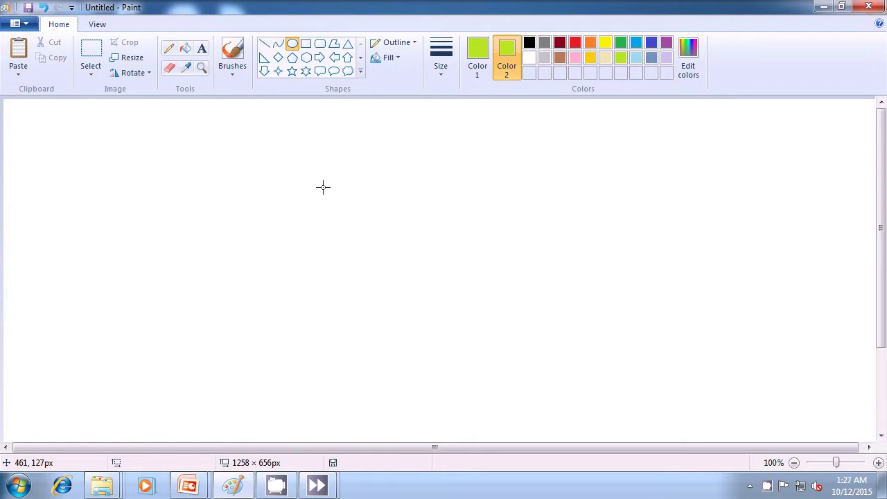
pyautogui.moveTo(350, 195); pyautogui.dragTo(520, 403)
pyautogui.click(595, 323)
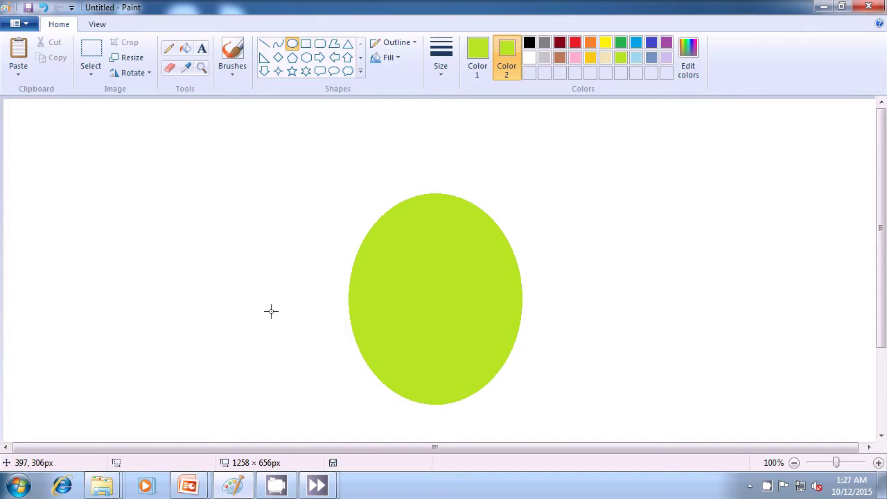
# Draw a flat ellipse of about 303 × 69 px with indigo outline and fill over the top of the lime ellipse.
pyautogui.click(471, 56)
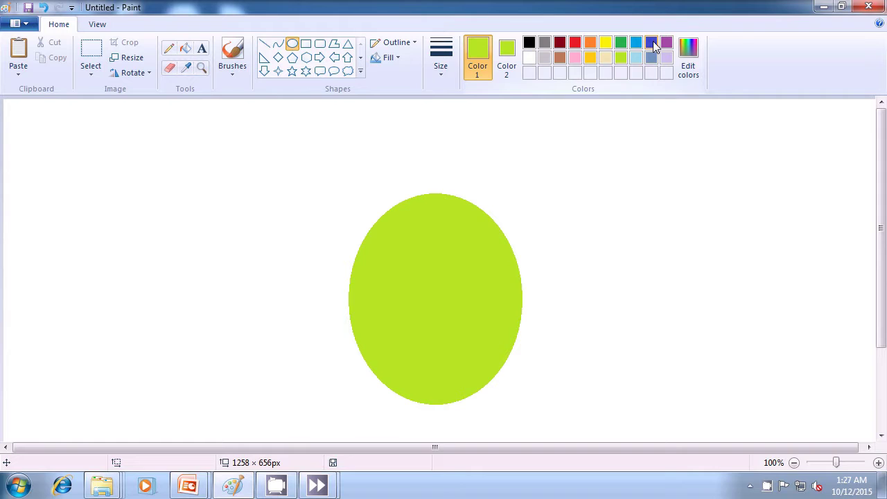
pyautogui.click(652, 44)
pyautogui.click(507, 56)
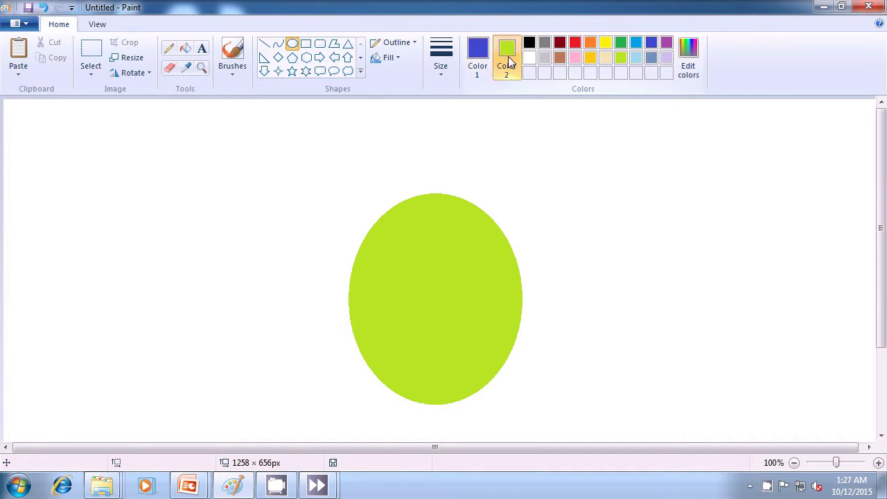
pyautogui.click(654, 43)
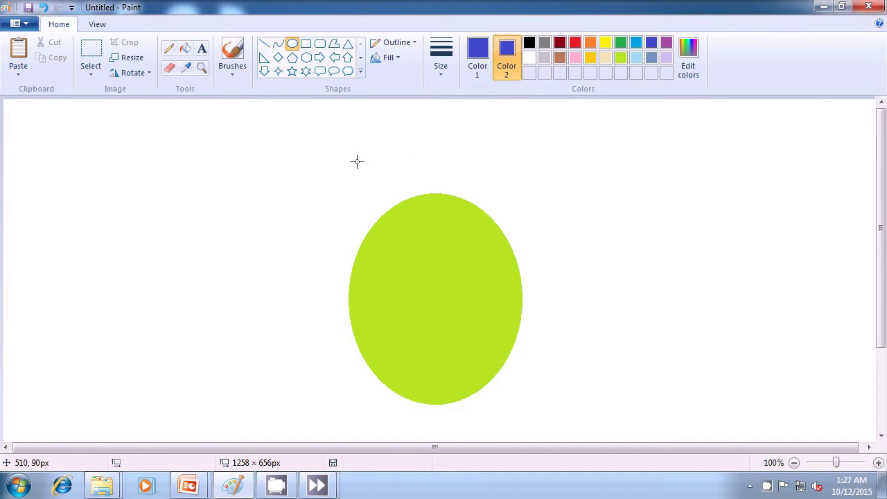
pyautogui.moveTo(356, 161); pyautogui.dragTo(566, 208)
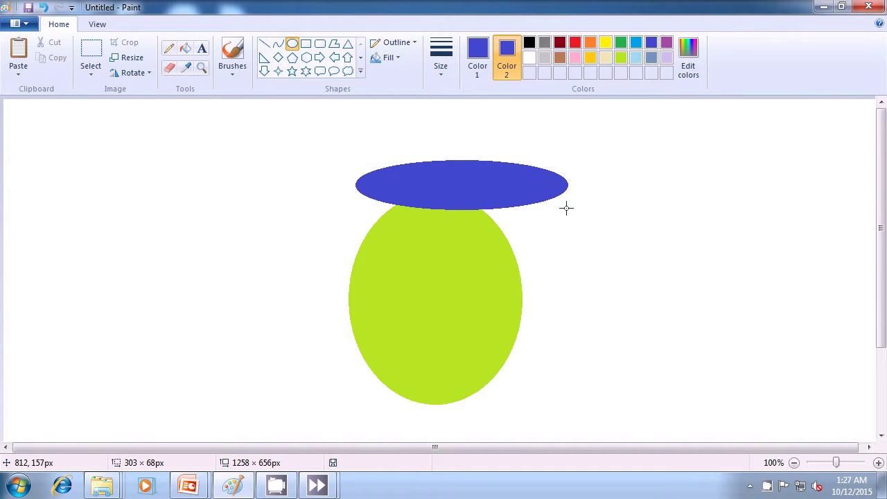
pyautogui.moveTo(566, 208); pyautogui.dragTo(566, 208)
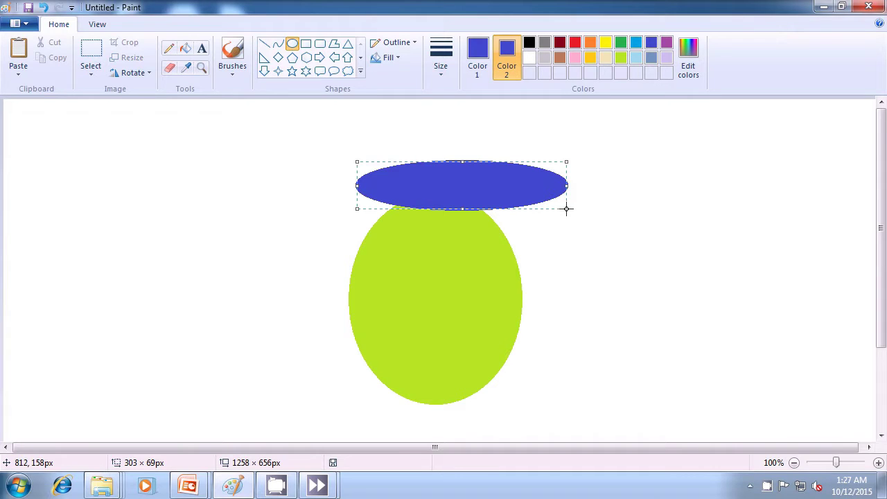
pyautogui.click(636, 217)
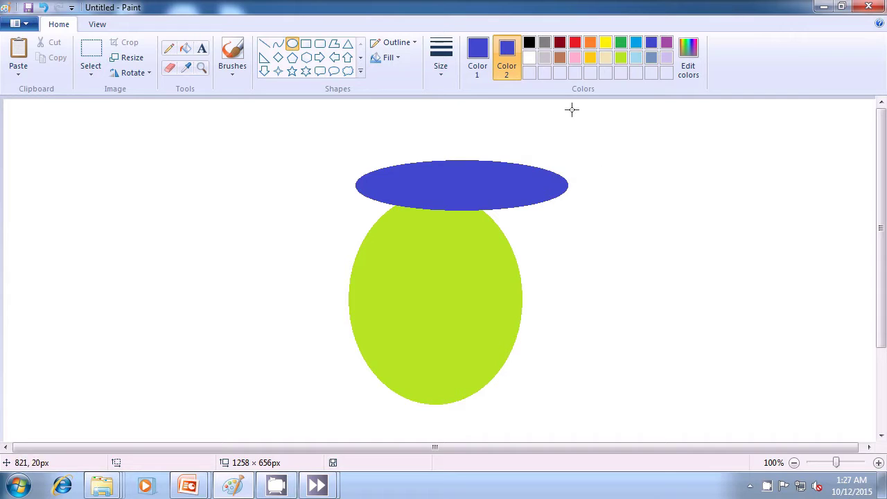
# Draw a narrow upright ellipse with gold outline and fill in the lower-left part of the lime ellipse.
pyautogui.click(591, 58)
pyautogui.click(476, 57)
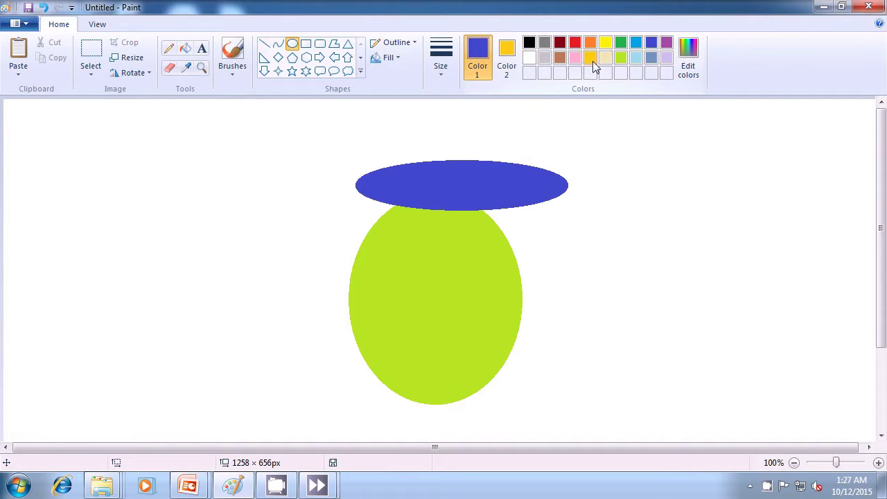
pyautogui.click(606, 58)
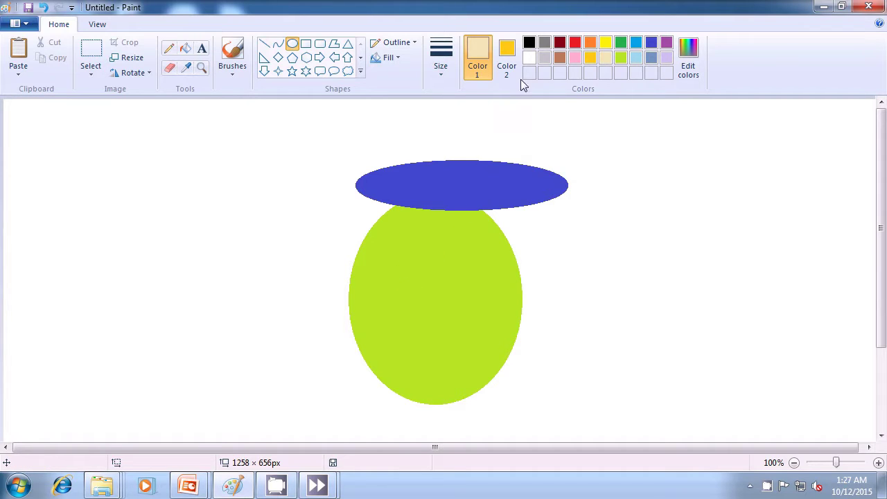
pyautogui.click(588, 58)
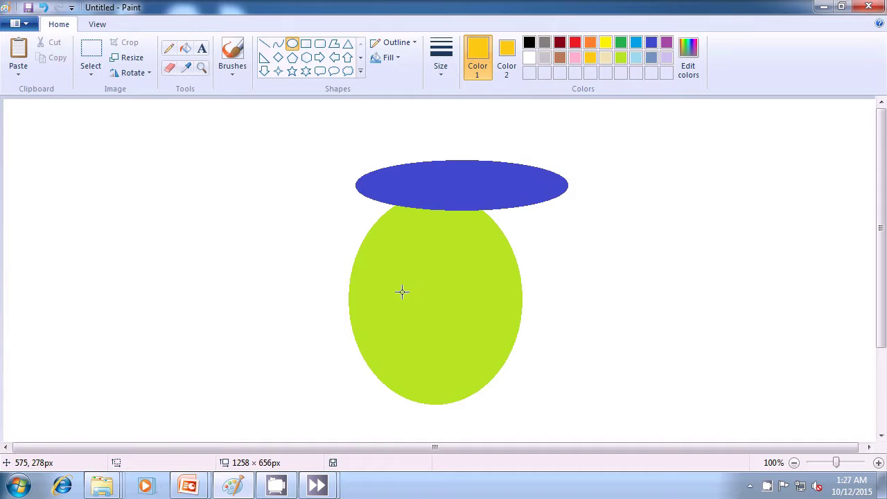
pyautogui.moveTo(397, 296); pyautogui.dragTo(418, 368)
pyautogui.click(592, 308)
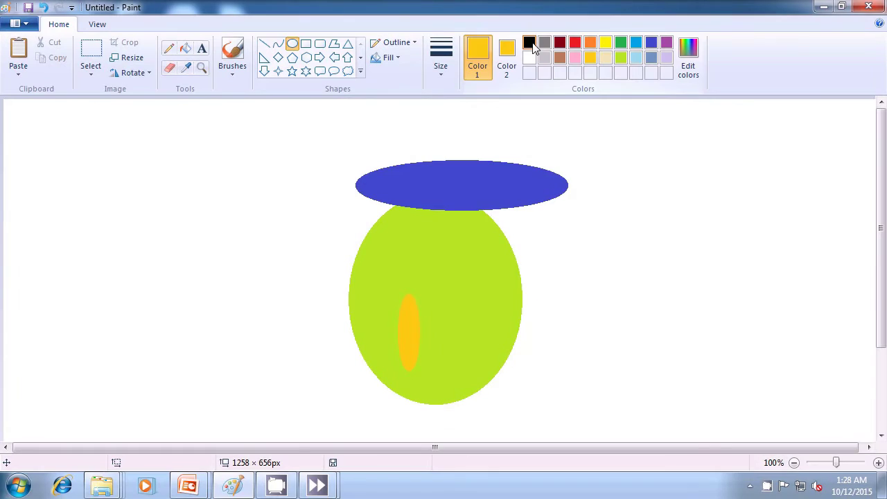
# Draw a small flat ellipse with black outline and fill near the bottom of the lime ellipse, right of the gold one.
pyautogui.click(529, 43)
pyautogui.click(506, 59)
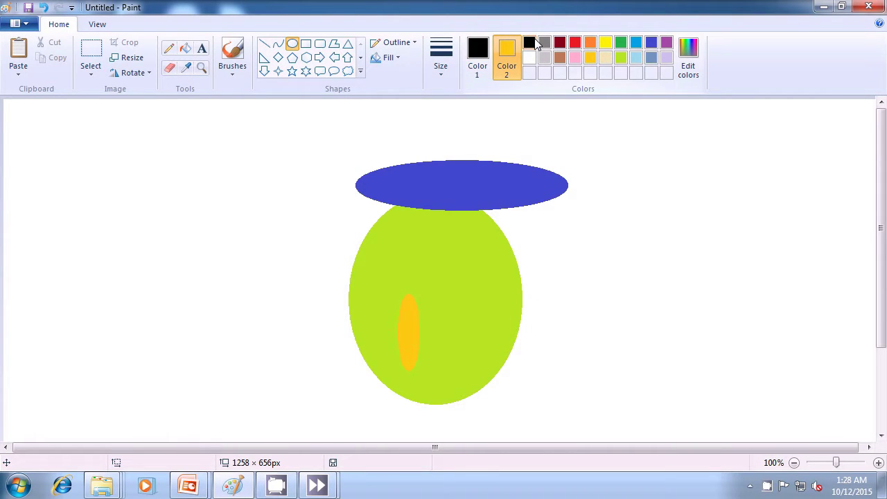
pyautogui.click(530, 43)
pyautogui.moveTo(442, 368); pyautogui.dragTo(476, 374)
pyautogui.click(563, 371)
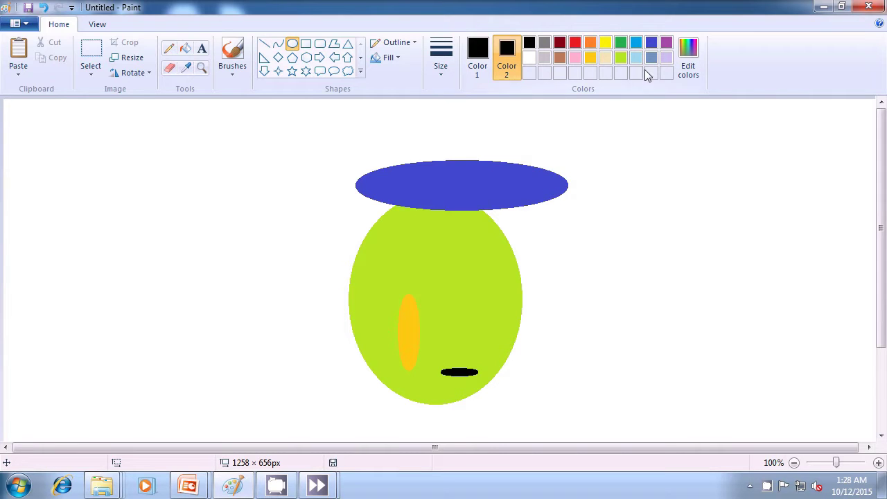
# Draw a wide ellipse with turquoise outline and fill over the lime ellipse's right edge, below the indigo one.
pyautogui.click(636, 44)
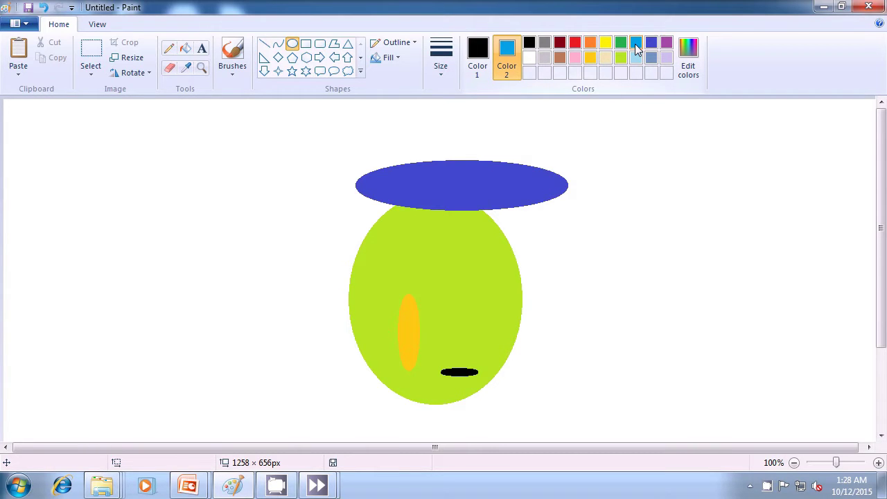
pyautogui.click(477, 56)
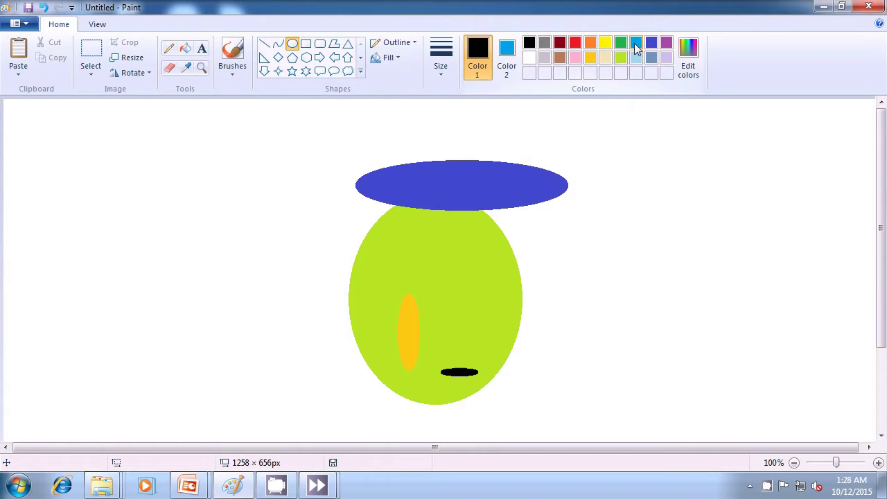
pyautogui.click(636, 45)
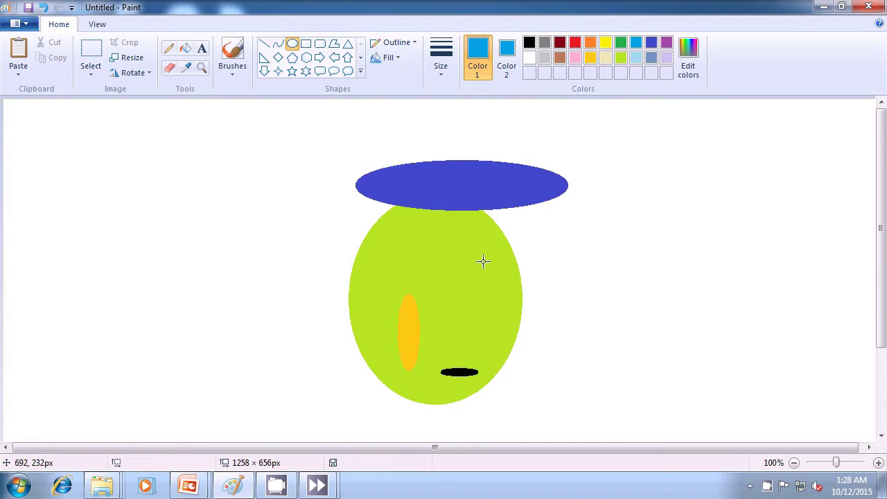
pyautogui.moveTo(481, 250)
pyautogui.mouseDown()
pyautogui.moveTo(554, 287)
pyautogui.moveTo(596, 294)
pyautogui.moveTo(589, 300)
pyautogui.mouseUp()
pyautogui.click(654, 275)
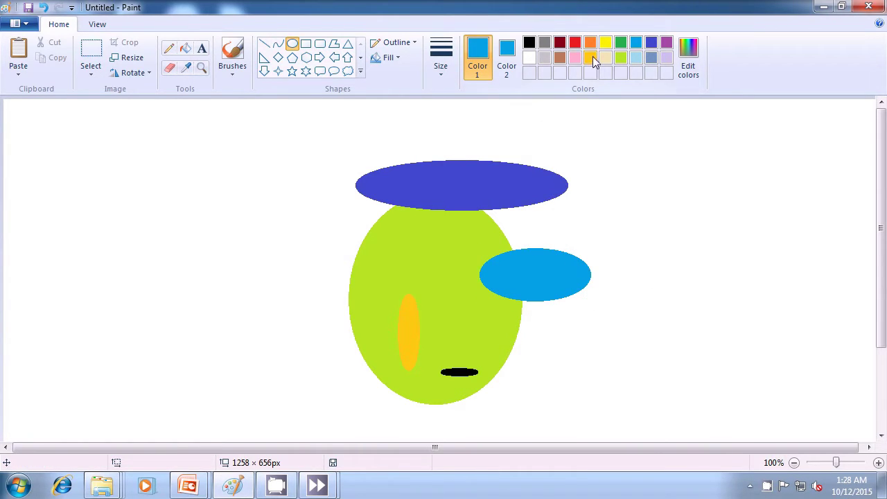
# Draw a narrow upright ellipse with gold outline and fill at the turquoise ellipse's left end, over the lime ellipse.
pyautogui.click(590, 58)
pyautogui.click(507, 59)
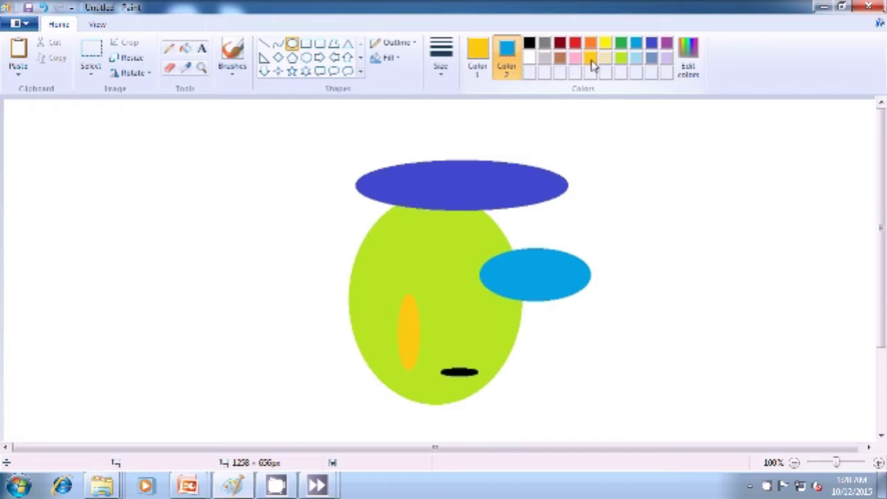
pyautogui.click(591, 60)
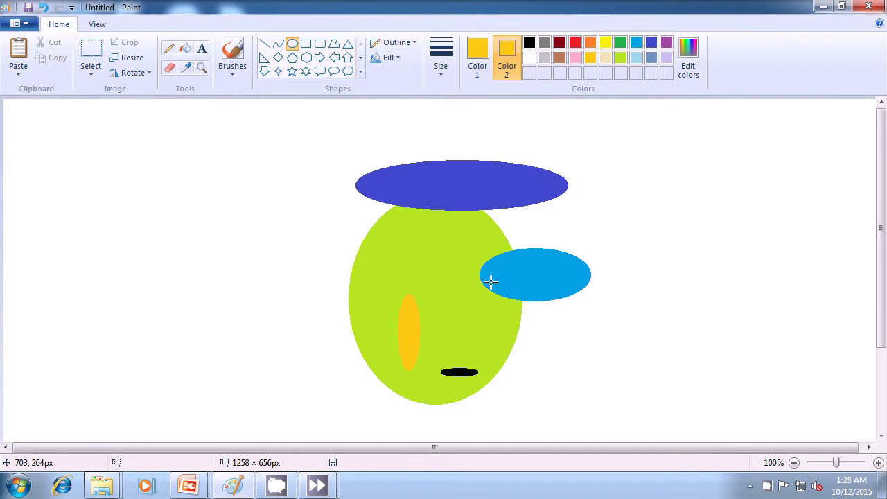
pyautogui.moveTo(491, 281); pyautogui.dragTo(475, 332)
pyautogui.click(594, 348)
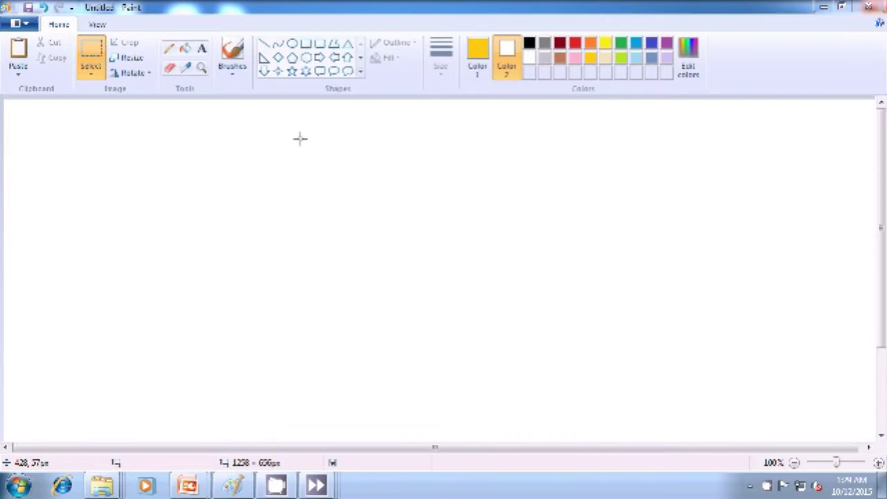
# Draw a large, nearly round ellipse with black outline and solid black fill in the middle of the blank canvas.
pyautogui.click(292, 46)
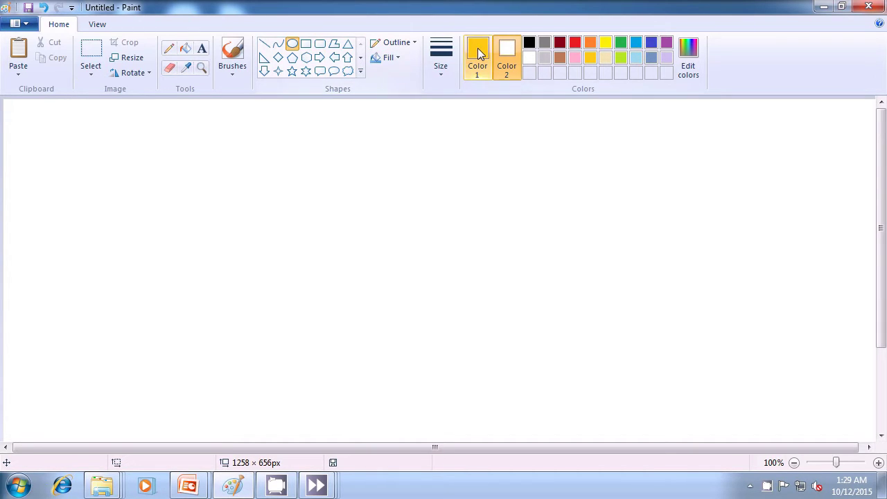
pyautogui.click(477, 48)
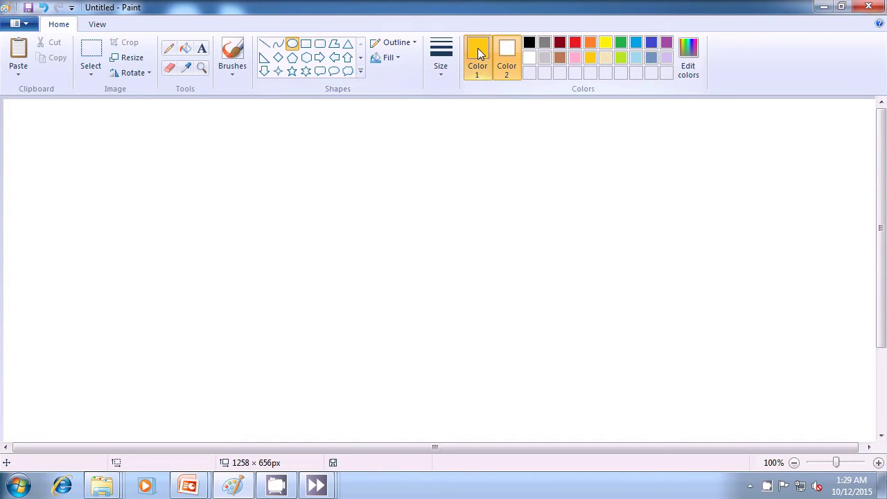
pyautogui.click(529, 44)
pyautogui.click(504, 53)
pyautogui.click(529, 44)
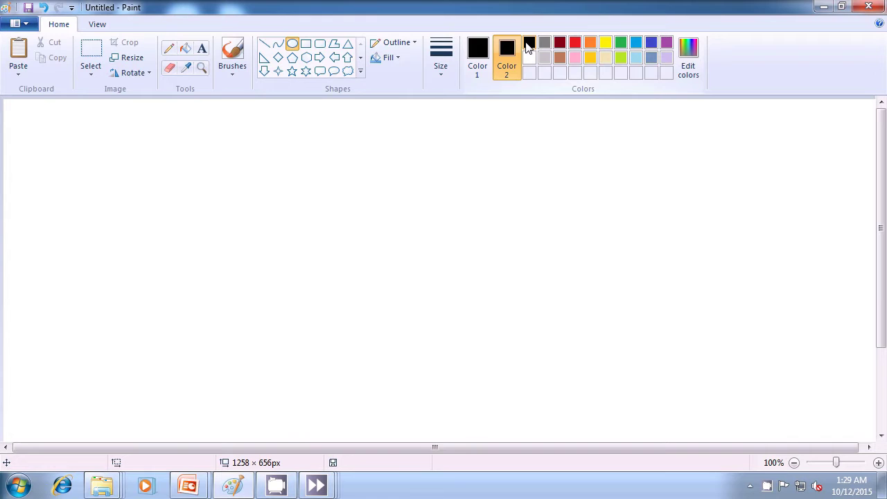
pyautogui.click(399, 62)
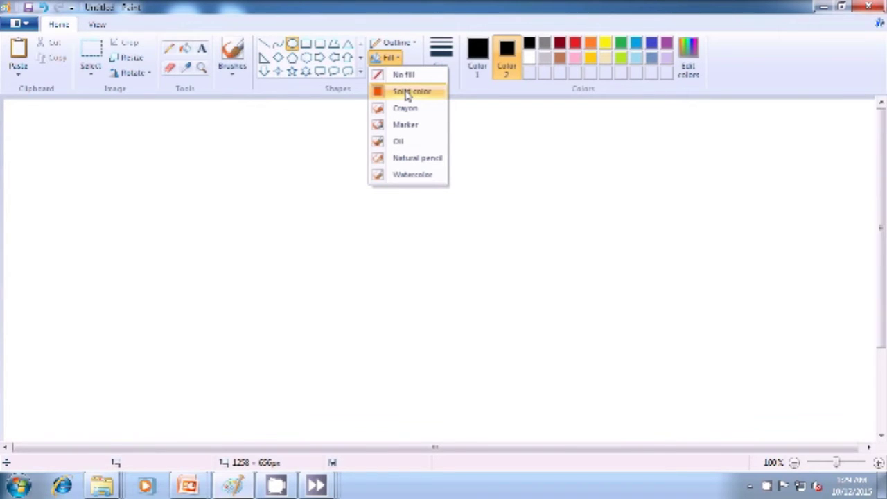
pyautogui.click(407, 92)
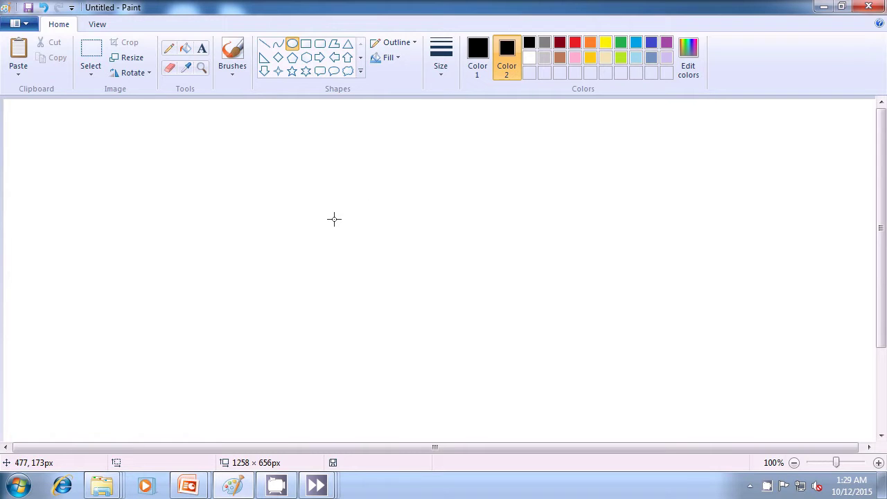
pyautogui.moveTo(334, 217); pyautogui.dragTo(498, 390)
pyautogui.click(572, 362)
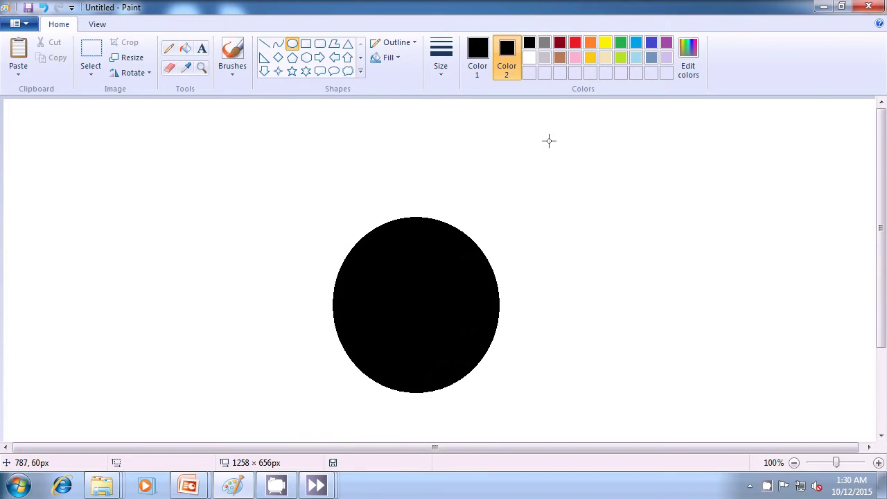
# Draw a flat ellipse of about 191 × 58 px with light yellow outline and fill over the top of the black ellipse.
pyautogui.click(603, 54)
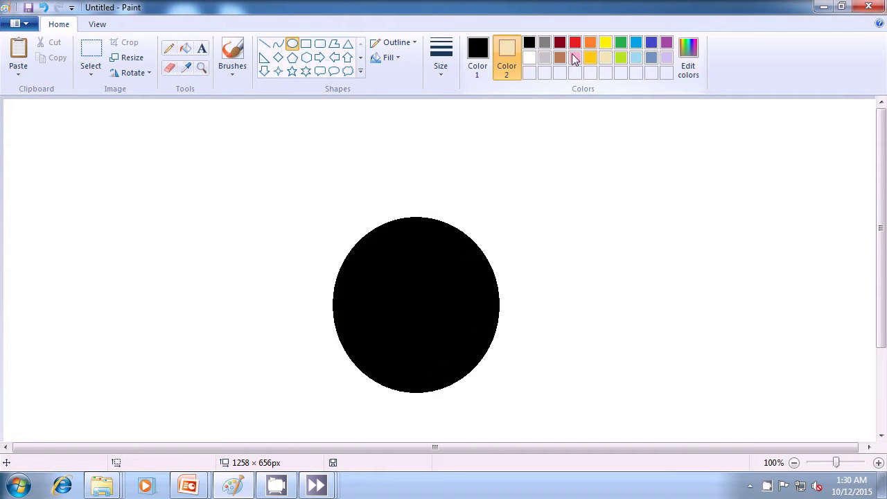
pyautogui.click(475, 61)
pyautogui.click(475, 61)
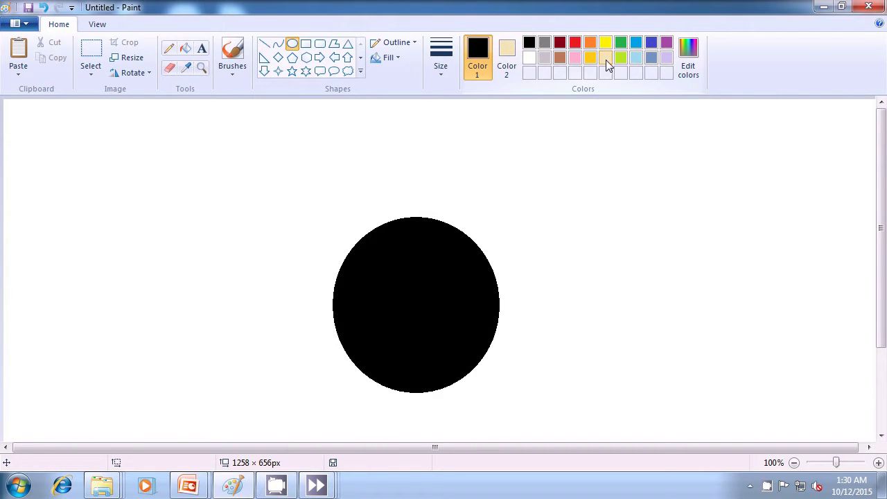
pyautogui.click(606, 59)
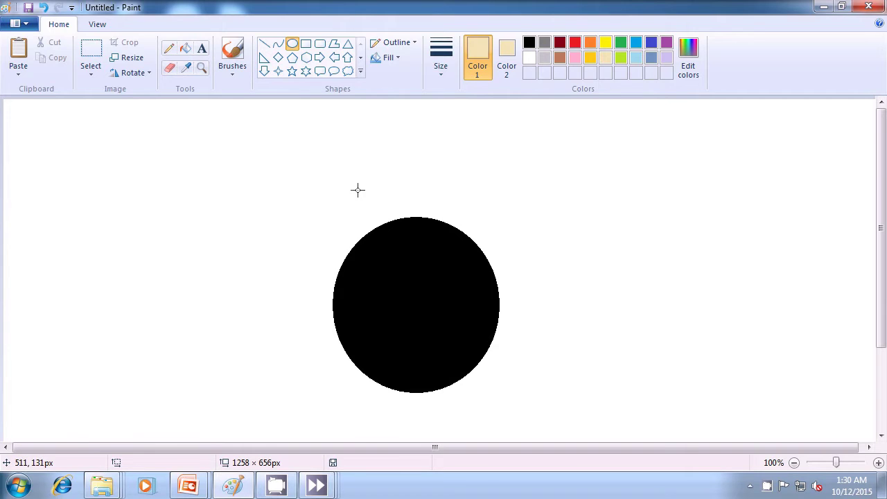
pyautogui.moveTo(358, 190); pyautogui.dragTo(489, 229)
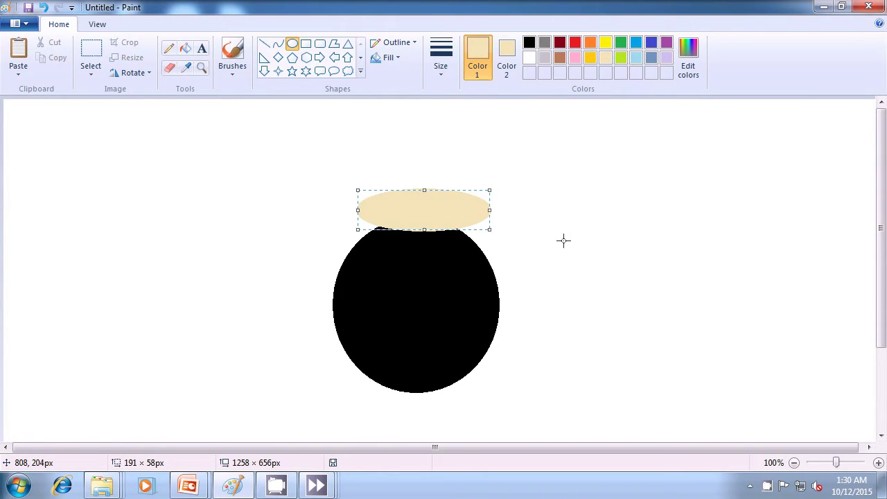
pyautogui.click(563, 241)
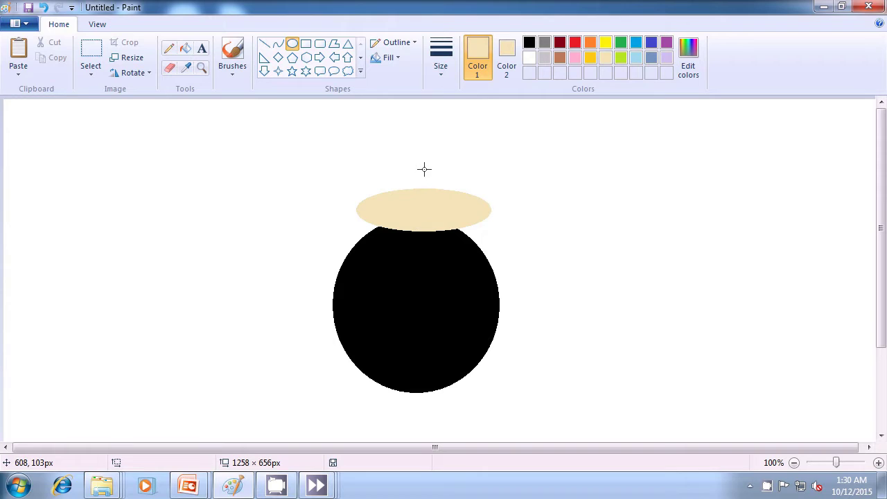
# Draw a small upright light yellow ellipse as a knob on the upper edge of the flat light yellow ellipse.
pyautogui.moveTo(423, 163); pyautogui.dragTo(439, 191)
pyautogui.moveTo(439, 190); pyautogui.dragTo(440, 190)
pyautogui.click(557, 189)
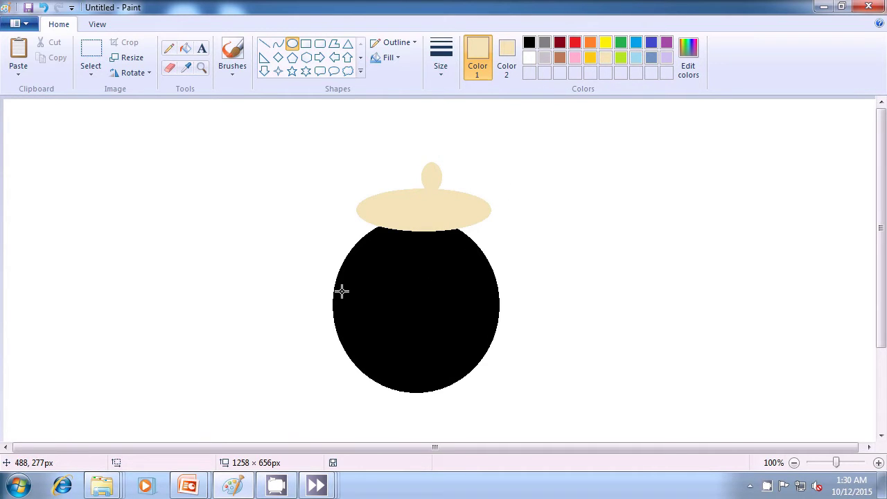
# Scatter small light yellow ellipses over the black ellipse, along its lower left and bottom, on the right side and across the middle.
pyautogui.moveTo(340, 290)
pyautogui.mouseDown()
pyautogui.moveTo(372, 306)
pyautogui.moveTo(356, 335)
pyautogui.moveTo(395, 381)
pyautogui.mouseUp()
pyautogui.click(353, 312)
pyautogui.click(402, 314)
pyautogui.click(378, 345)
pyautogui.click(388, 360)
pyautogui.click(421, 371)
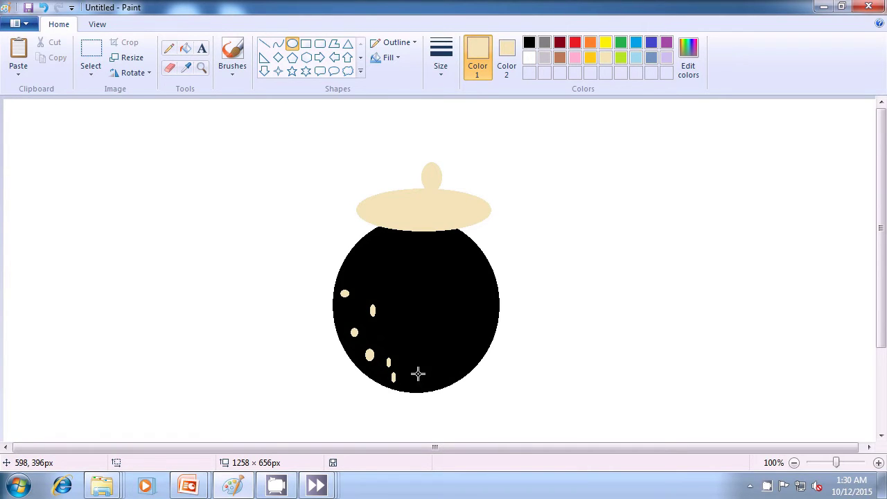
pyautogui.moveTo(429, 349)
pyautogui.mouseDown()
pyautogui.moveTo(433, 361)
pyautogui.moveTo(423, 379)
pyautogui.mouseUp()
pyautogui.click(424, 372)
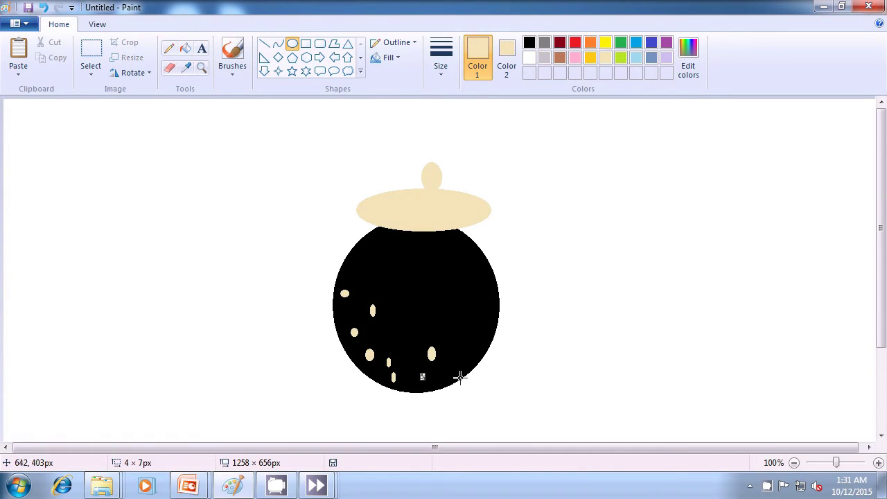
pyautogui.click(469, 351)
pyautogui.moveTo(460, 351); pyautogui.dragTo(463, 360)
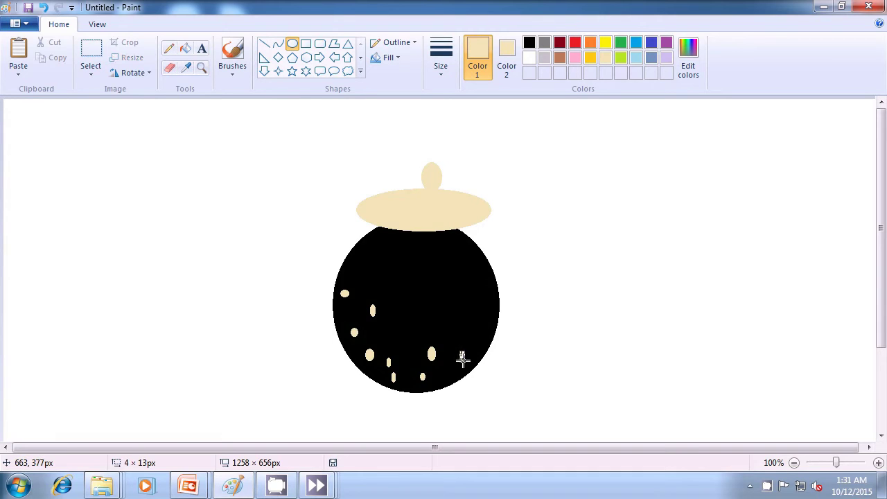
pyautogui.click(463, 311)
pyautogui.moveTo(453, 272); pyautogui.dragTo(458, 288)
pyautogui.click(471, 299)
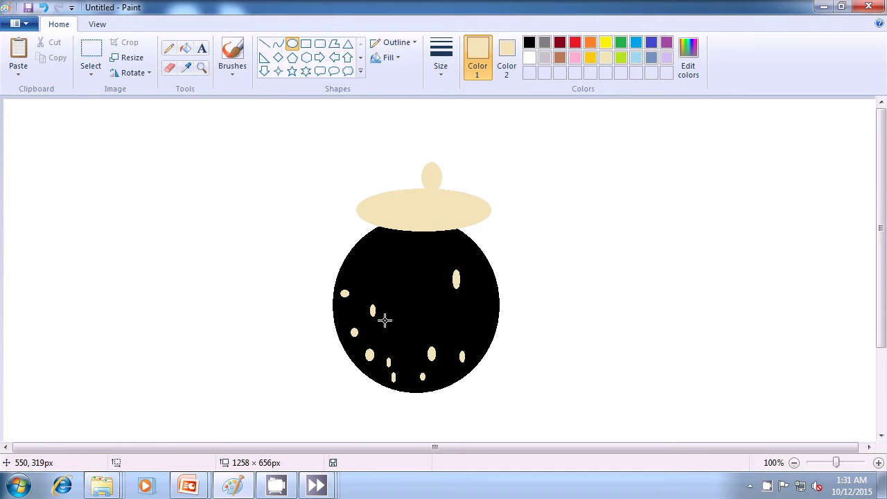
pyautogui.moveTo(417, 313); pyautogui.dragTo(419, 323)
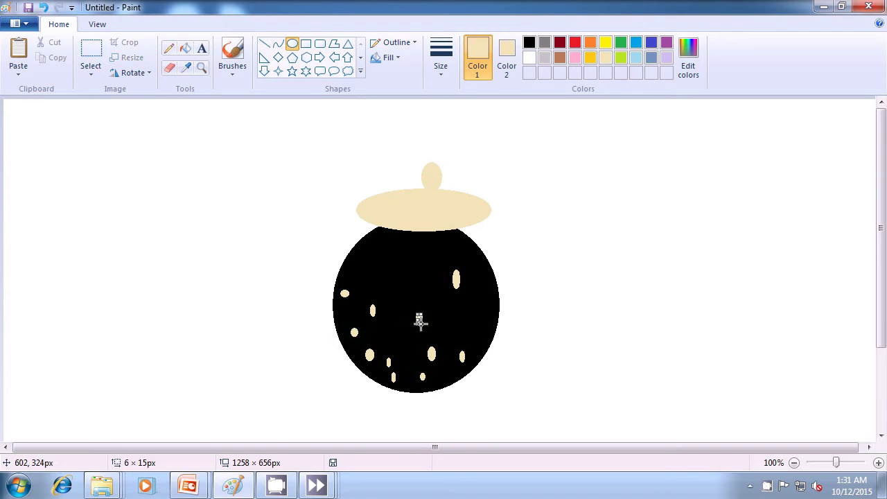
pyautogui.click(439, 317)
pyautogui.moveTo(395, 291); pyautogui.dragTo(401, 301)
pyautogui.click(424, 301)
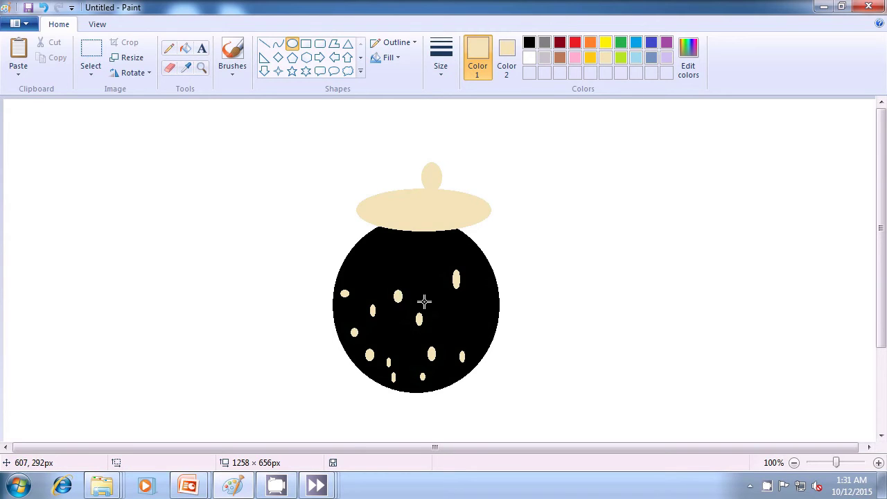
pyautogui.moveTo(368, 269); pyautogui.dragTo(372, 277)
pyautogui.click(402, 280)
pyautogui.moveTo(399, 324); pyautogui.dragTo(396, 333)
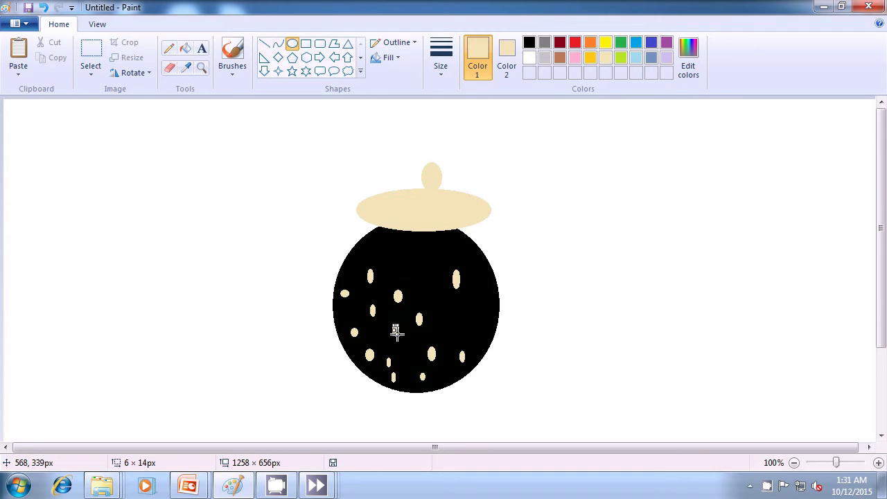
pyautogui.click(537, 321)
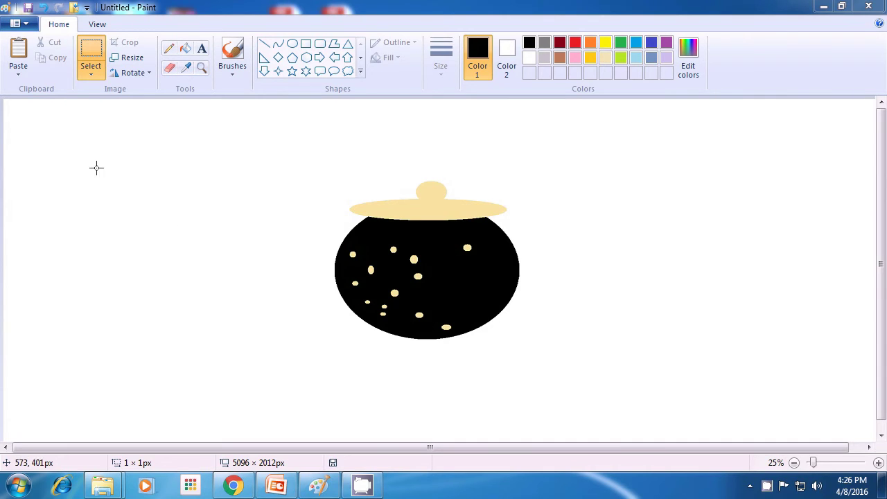
# Save the pot drawing to the Desktop as a PNG file named Mspaint 1.
pyautogui.click(28, 26)
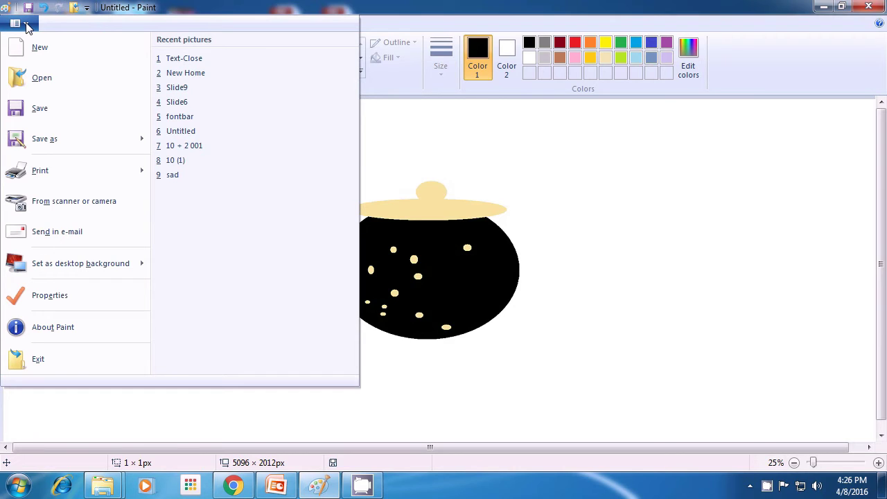
pyautogui.click(37, 108)
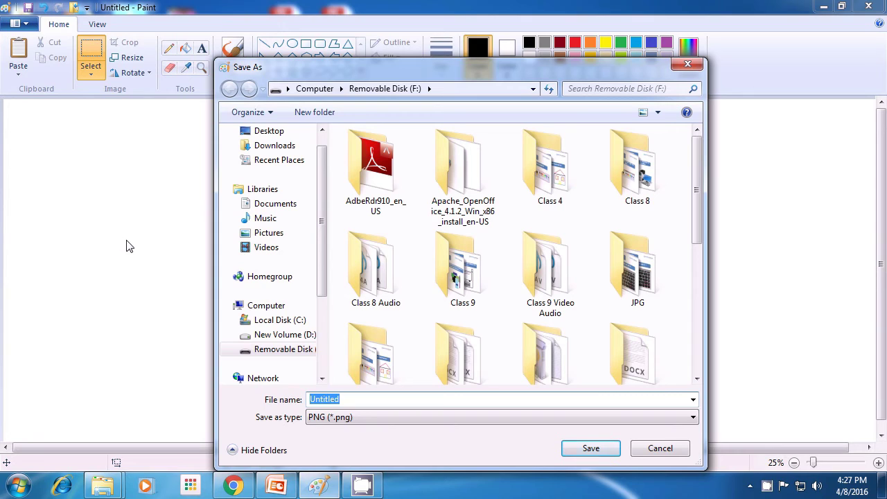
pyautogui.click(290, 134)
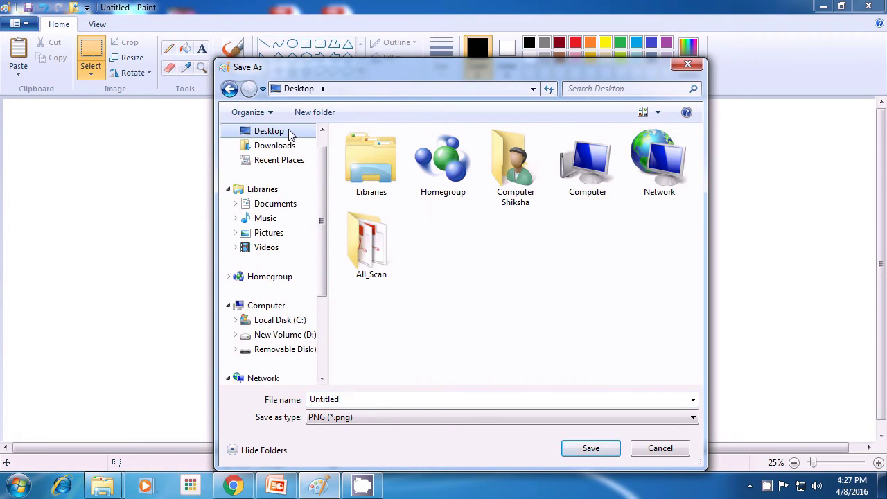
pyautogui.doubleClick(348, 400)
pyautogui.press('BackSpace')
pyautogui.write('Ms')
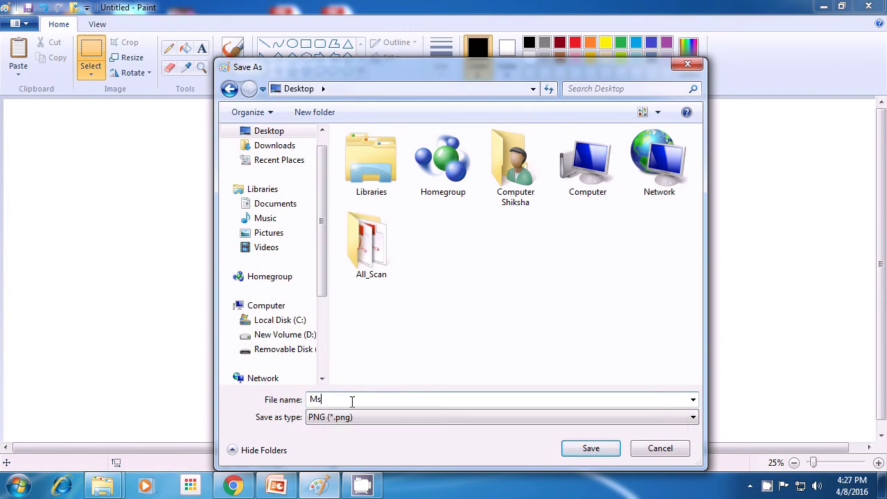
pyautogui.write('paint 1')
pyautogui.click(589, 448)
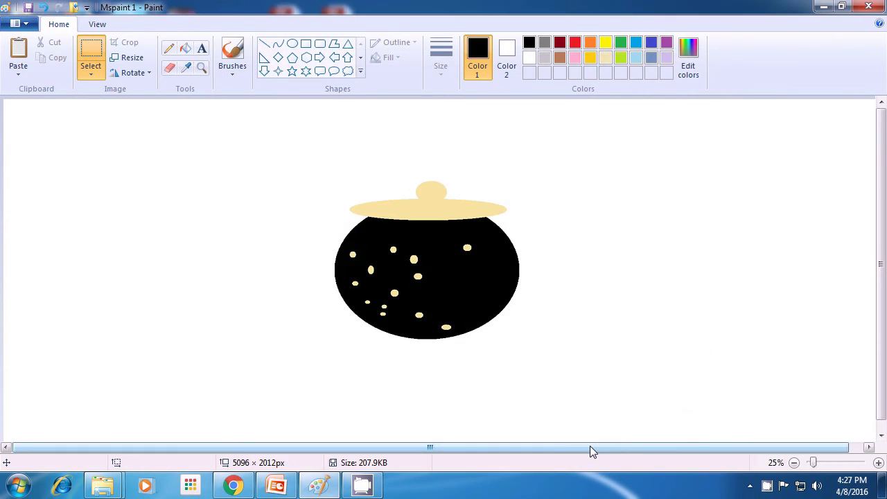